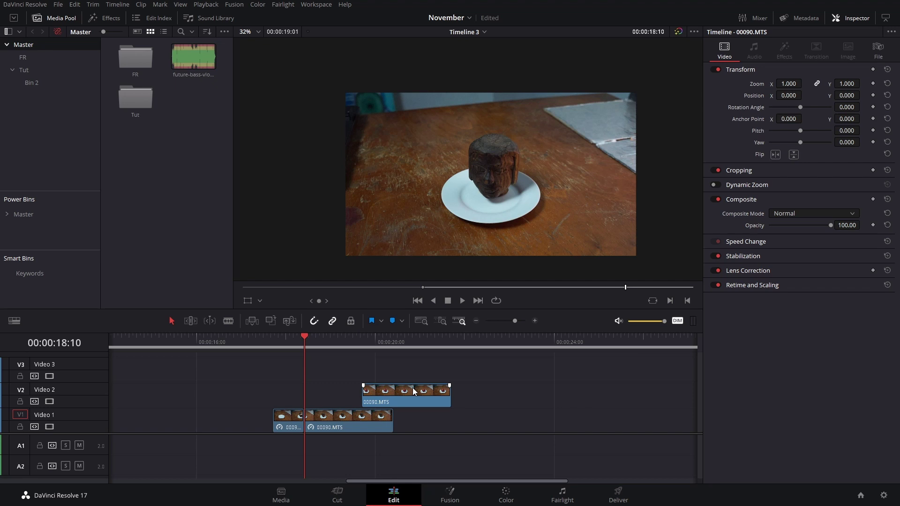
- Align the Video 2 clip with the playhead above the Video 1 clip and combine both into a new Fusion clip
left_click_drag(413, 389, 358, 401)
left_click_drag(426, 382, 367, 414)
right_click(367, 415)
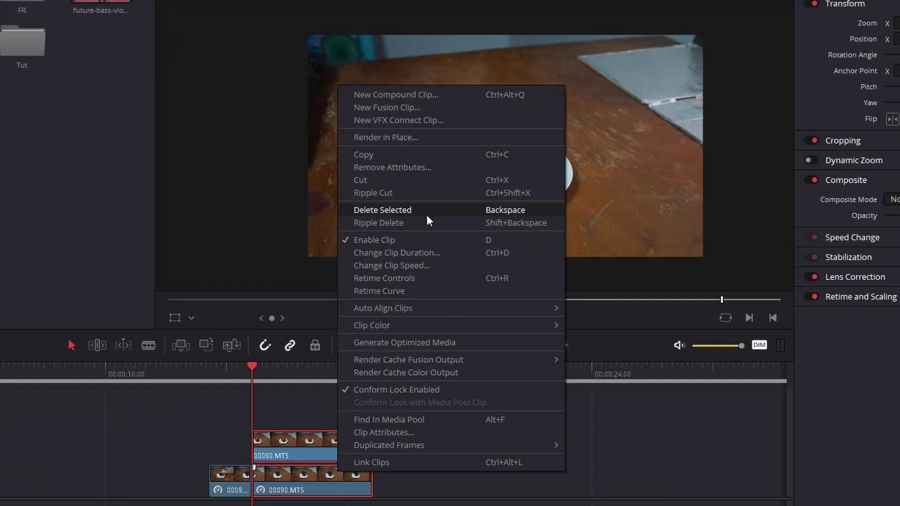
left_click(413, 108)
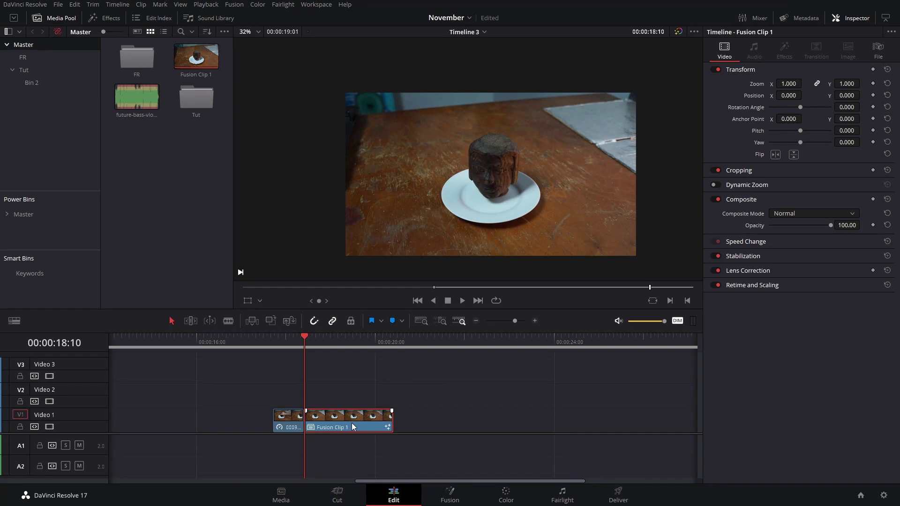
- Open the Fusion clip in the Fusion page and add an inverted Polygon mask to MediaIn1
right_click(316, 484)
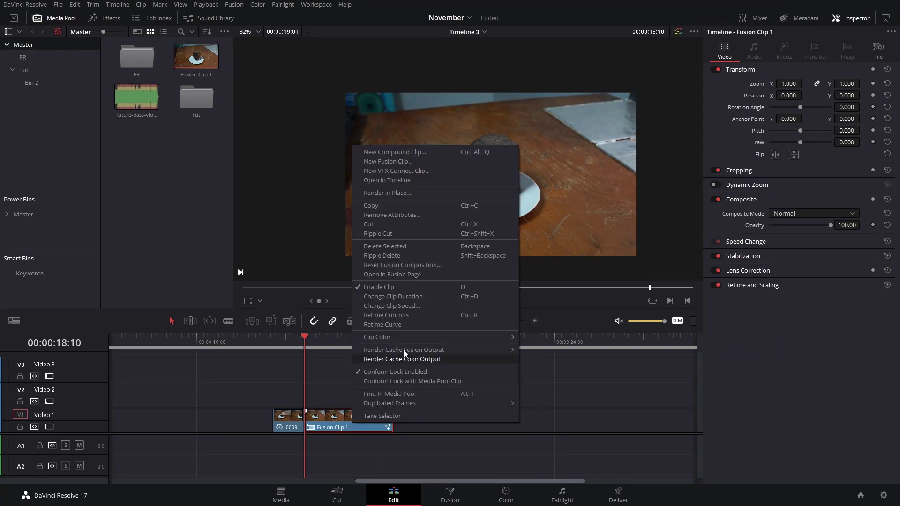
left_click(438, 275)
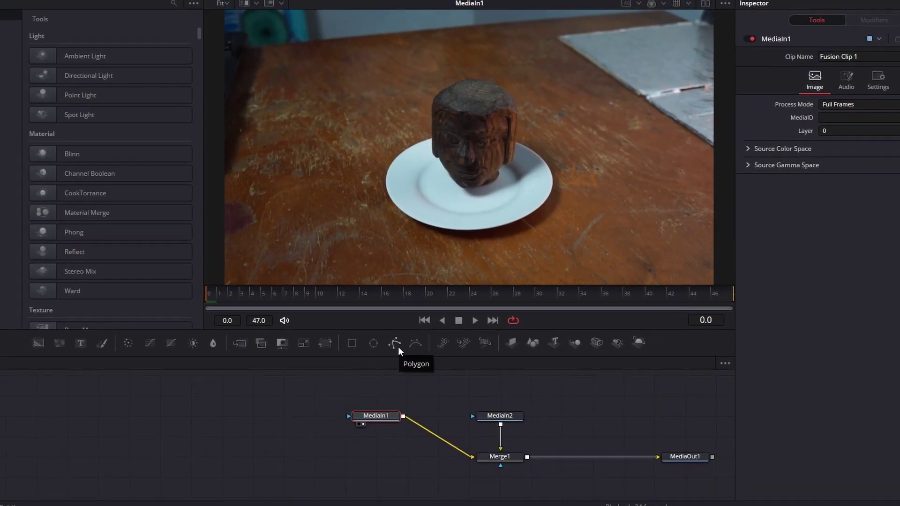
left_click(398, 347)
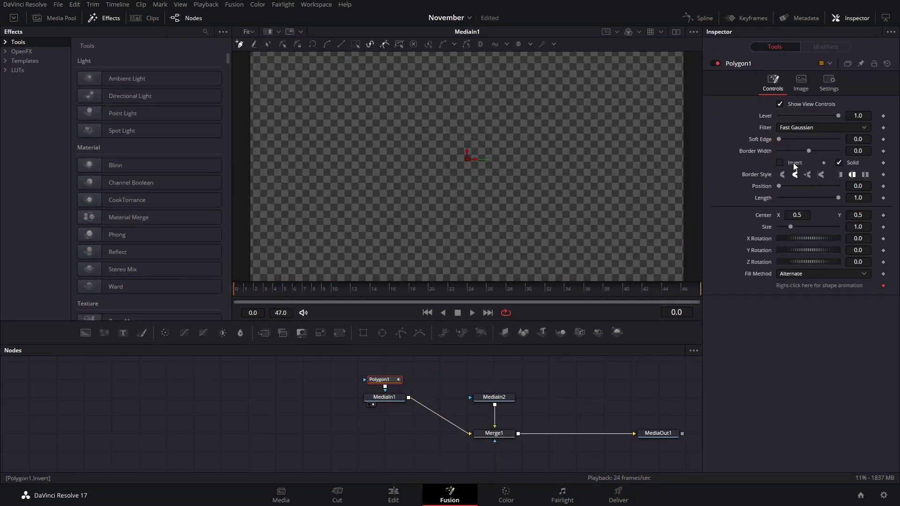
left_click(780, 163)
- Trace the outline of the wooden head with the polygon mask at frame 0
scroll(459, 205, "up", 8)
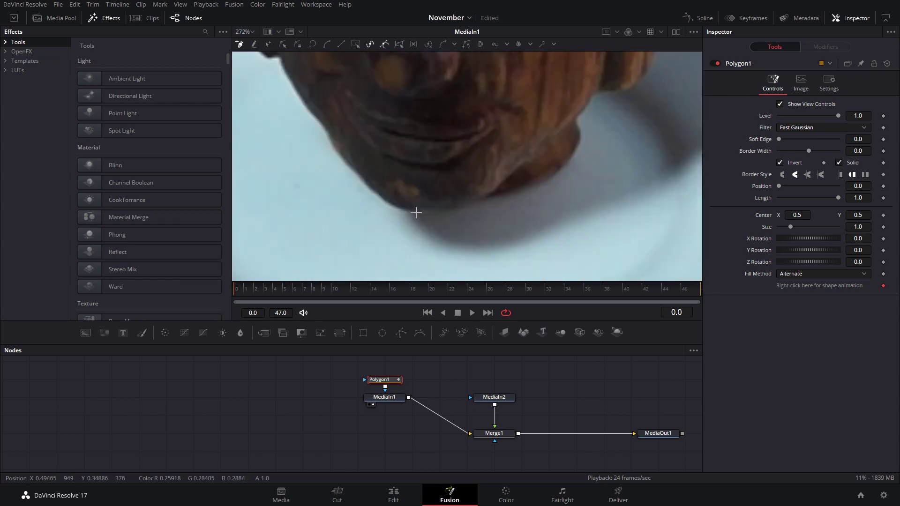
left_click(417, 213)
left_click(461, 215)
left_click(473, 206)
left_click(477, 202)
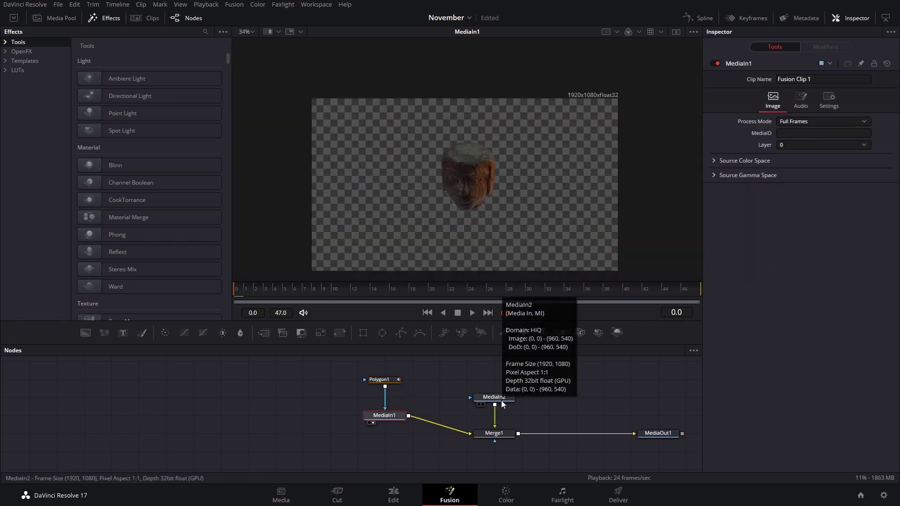
- Select and view MediaIn2, and reroute the Polygon1 mask from MediaIn1 to MediaIn2
left_click(500, 401)
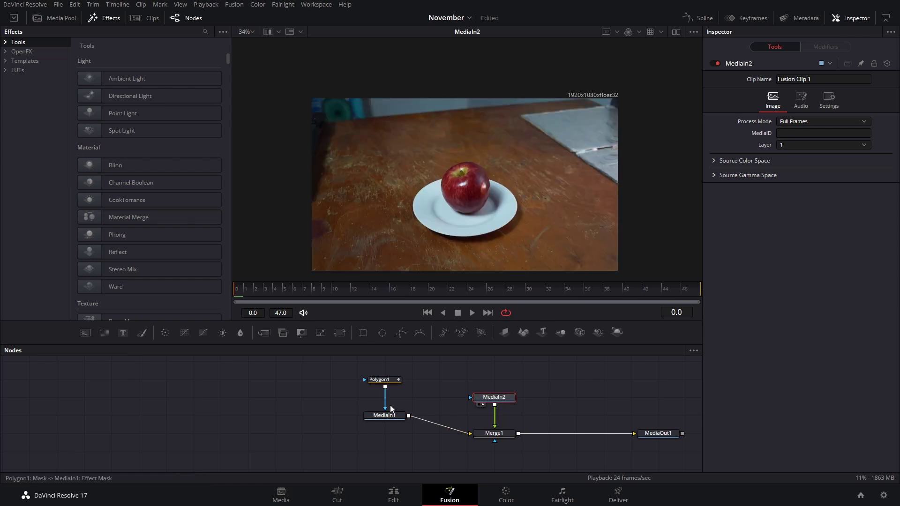
left_click_drag(387, 406, 484, 401)
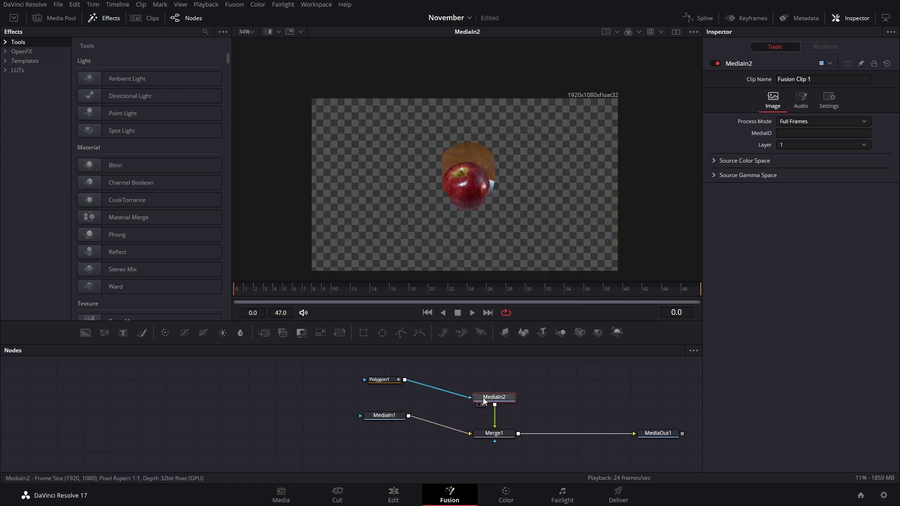
- At frame 20, move Polygon1's lower-side points outward past the apple's edge
left_click(432, 291)
left_click(384, 380)
key("ctrl+f")
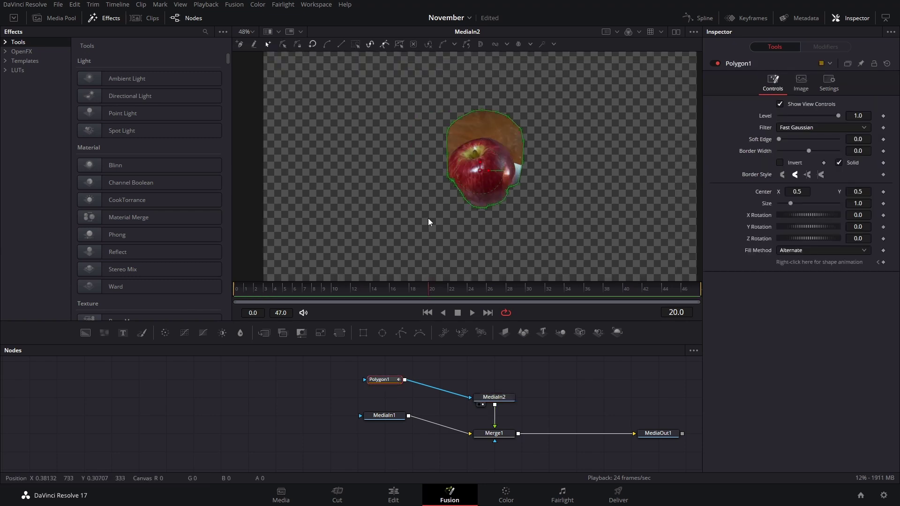
scroll(429, 221, "up", 2)
left_click_drag(436, 240, 482, 191)
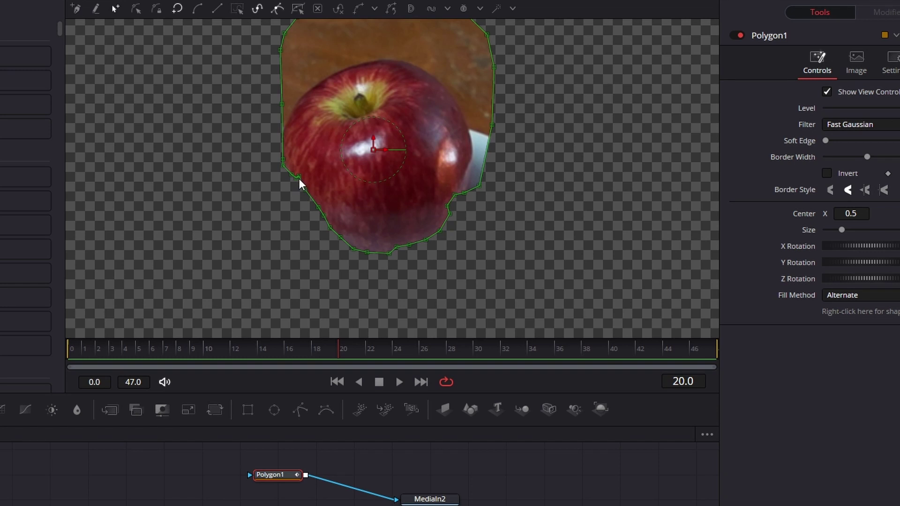
left_click_drag(301, 177, 293, 234)
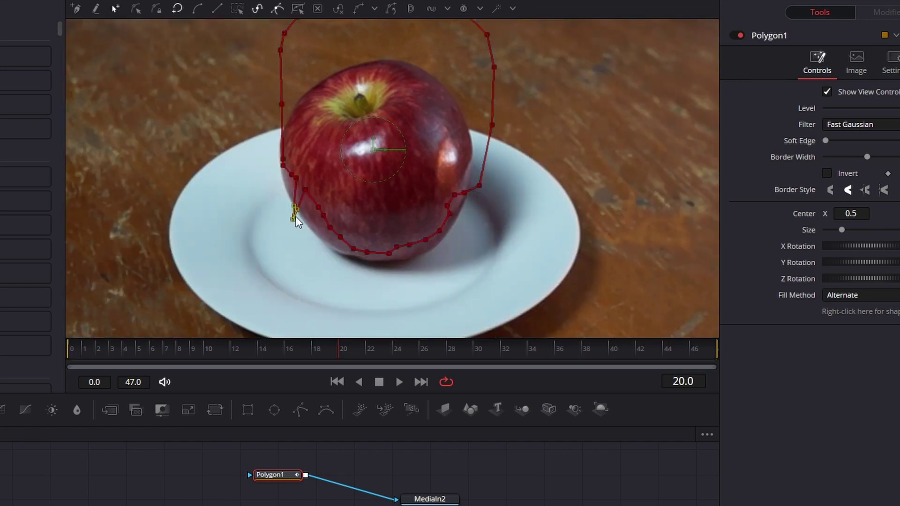
left_click_drag(306, 192, 314, 250)
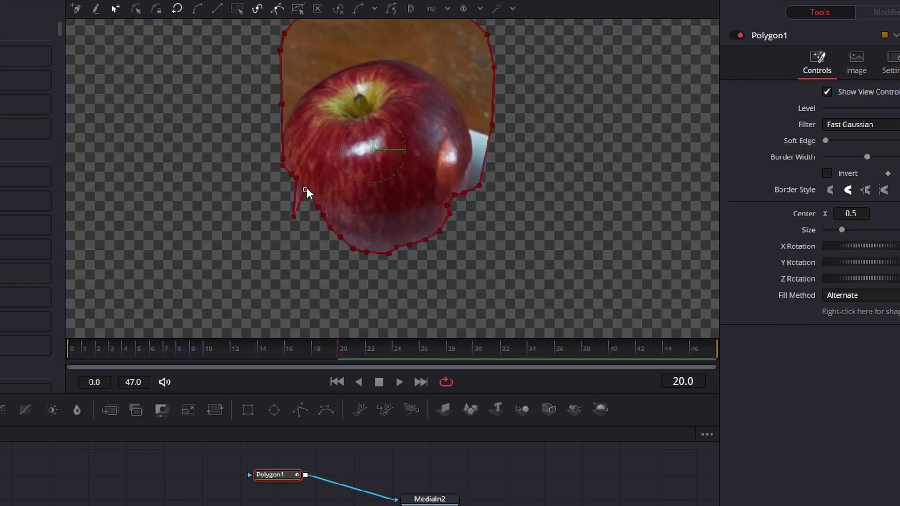
left_click_drag(307, 189, 323, 242)
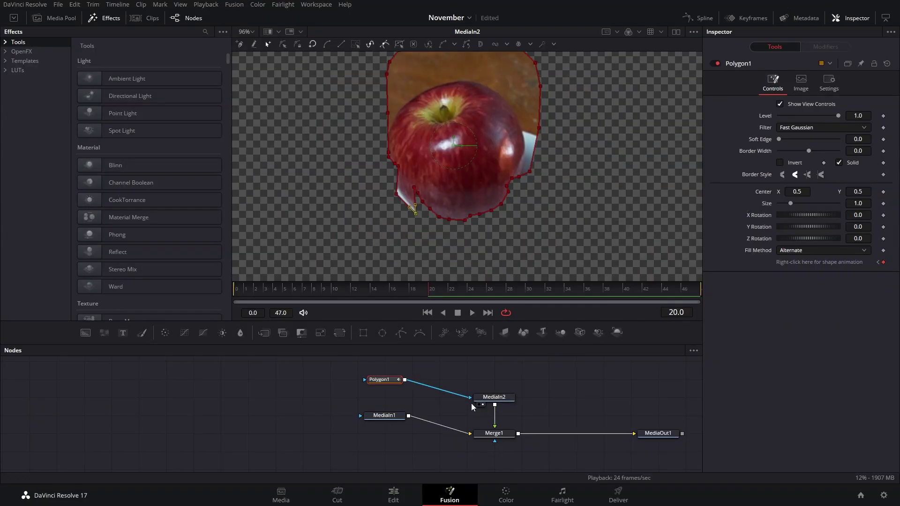
- Disconnect Polygon1 from MediaIn2 and continue fitting its points to the apple's lower edge at frame 20
left_click_drag(467, 404, 438, 228)
scroll(423, 206, "up", 5)
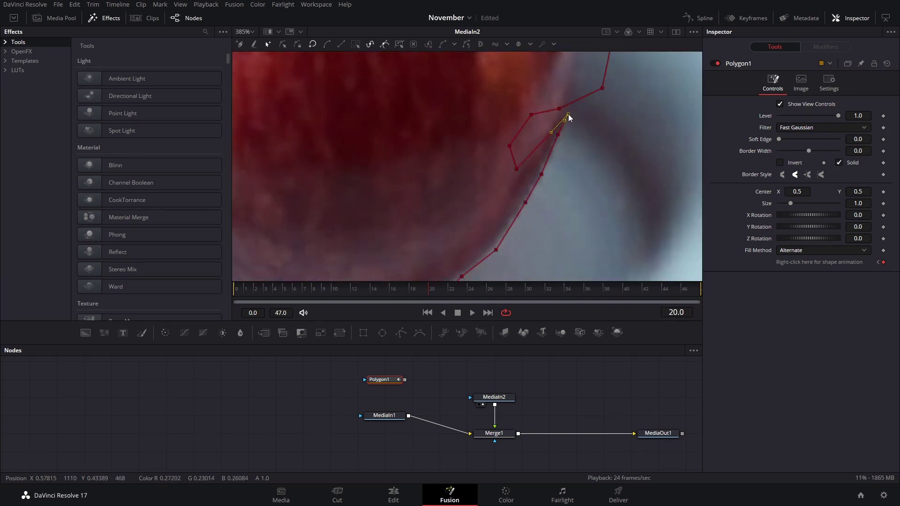
scroll(525, 176, "down", 5)
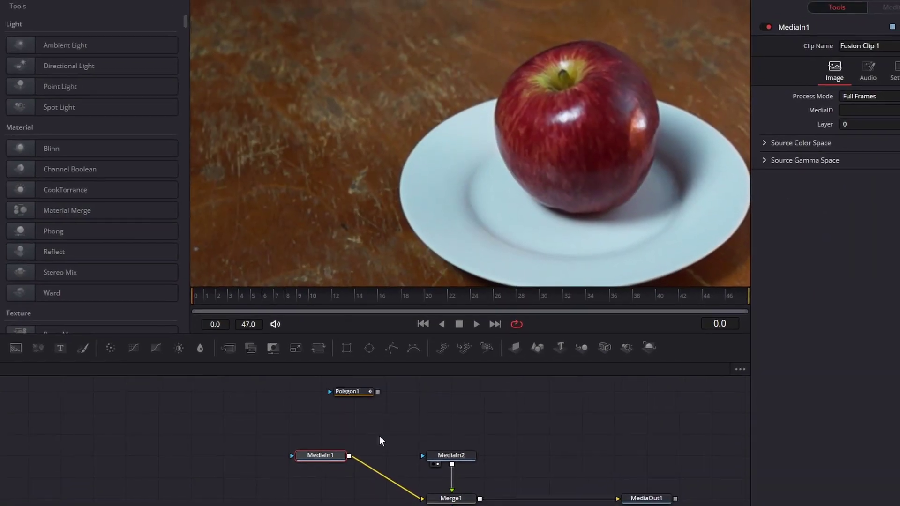
- Add a Grid Warp node between MediaIn1 and Merge1
left_click(344, 398)
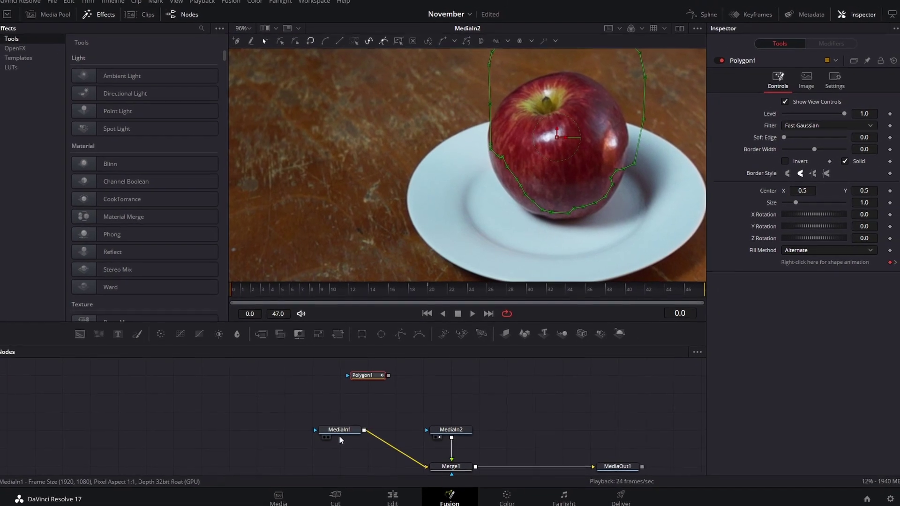
left_click(345, 429)
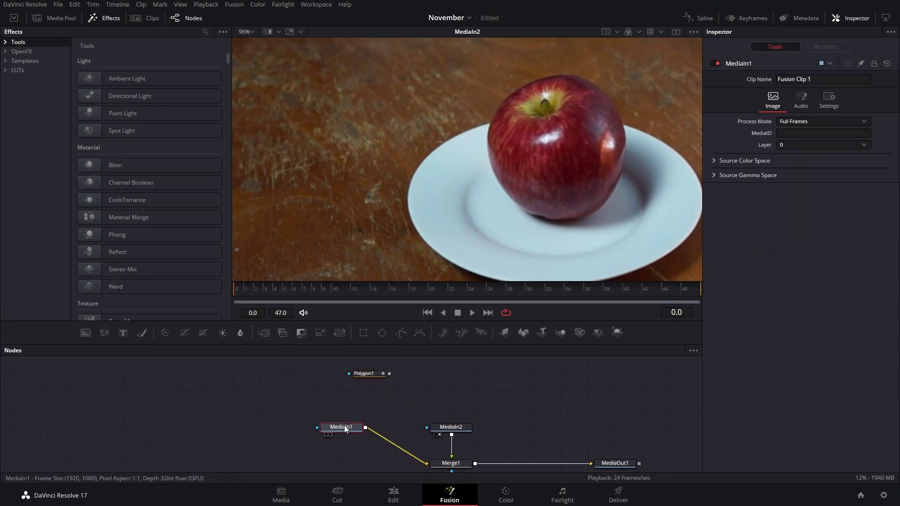
key("shift+space")
type("trans")
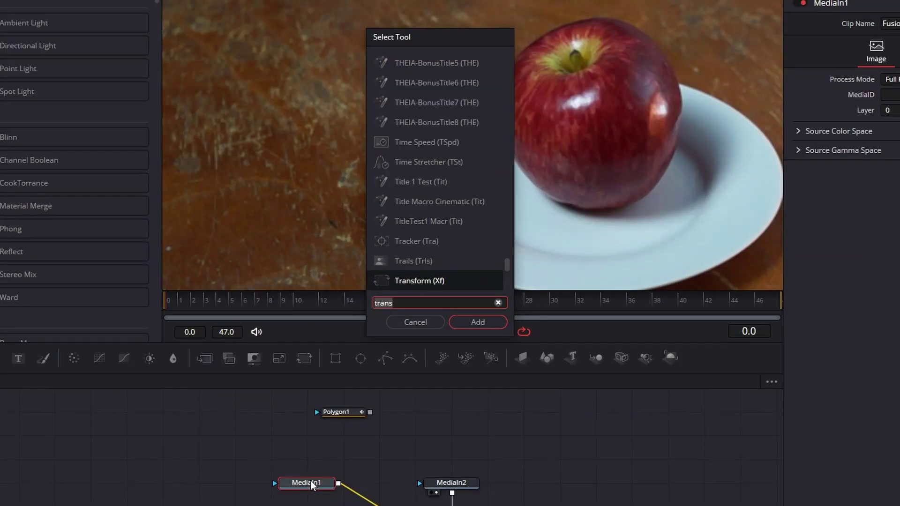
key("BackSpace")
key("BackSpace")
key("BackSpace")
key("BackSpace")
key("BackSpace")
type("gri")
key("Down")
key("Return")
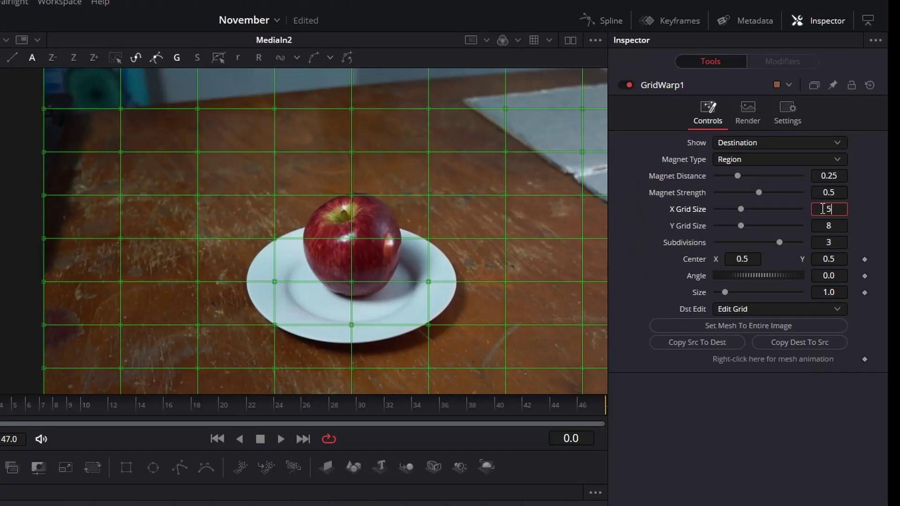
- Set the grid warp's X and Y grid size to 20 and its magnet distance to 0.079
left_click(822, 209)
type("20")
key("Tab")
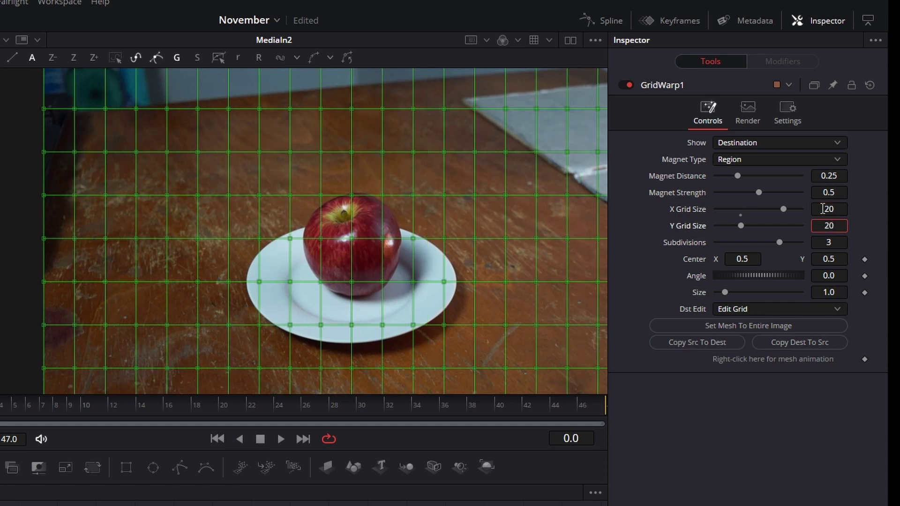
type("20")
key("Tab")
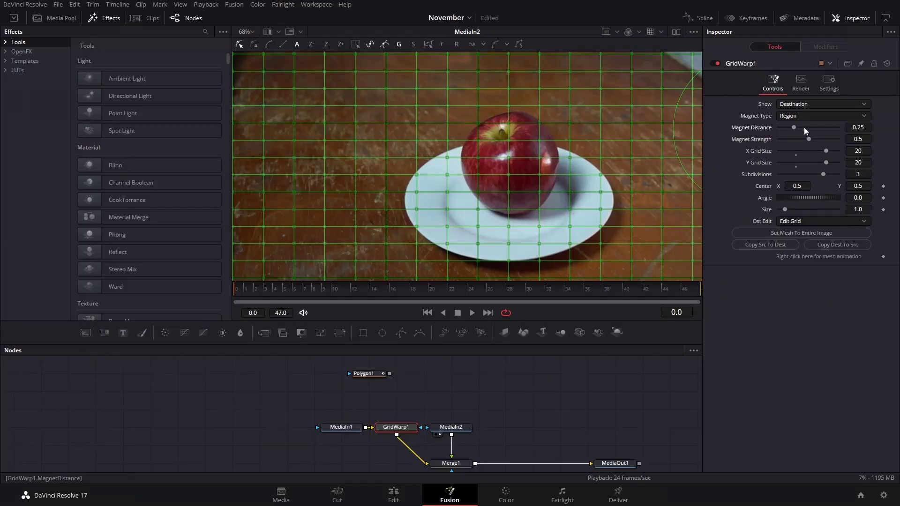
mouse_move(795, 129)
left_mouse_down()
mouse_move(782, 139)
mouse_move(783, 128)
left_mouse_up()
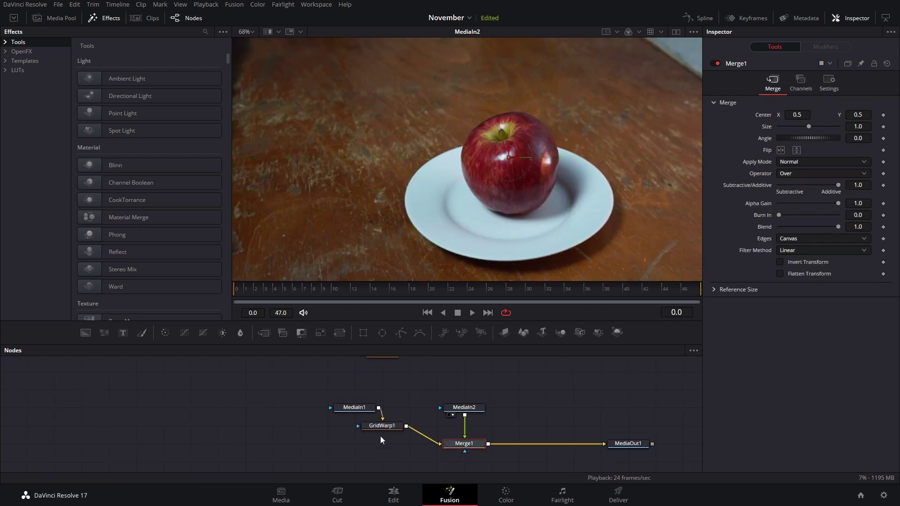
- Lower Merge1's blend so the foreground is semi-transparent, and show MediaOut1 in the viewer
left_click(382, 426)
left_click(464, 444)
key("Tab")
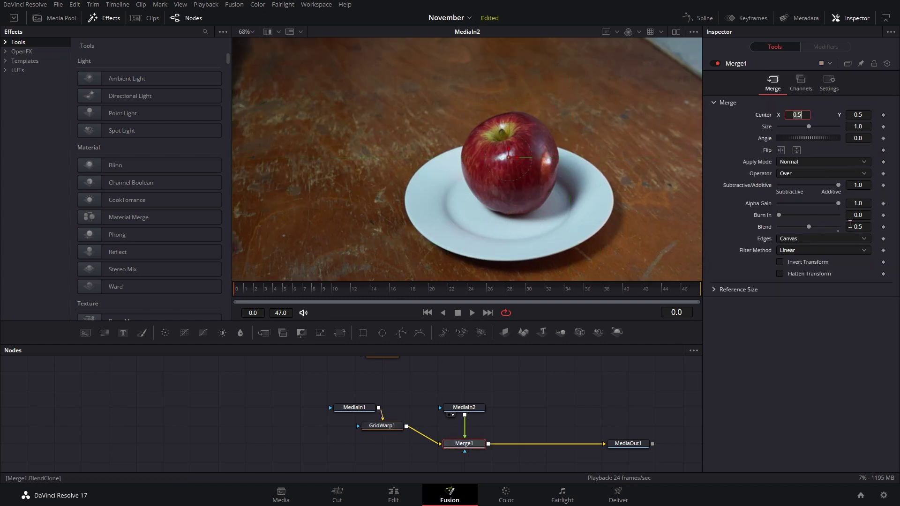
left_click(633, 444)
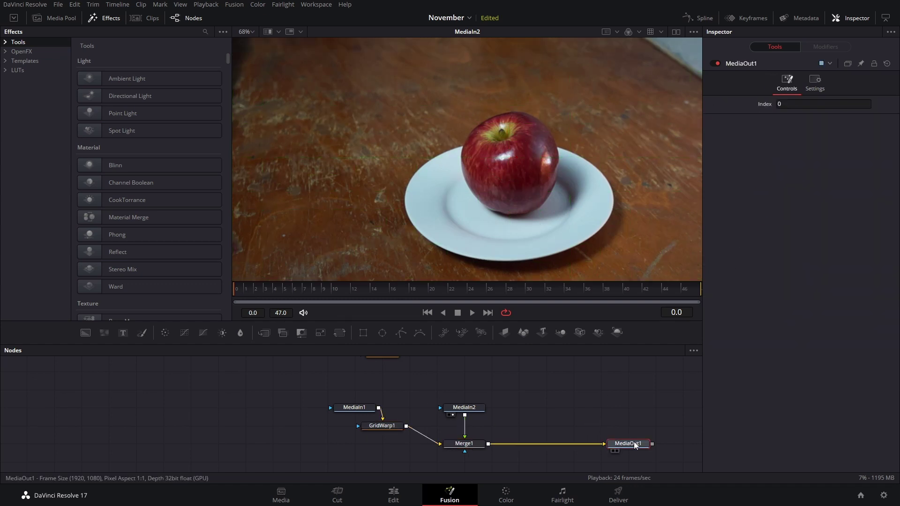
key("1")
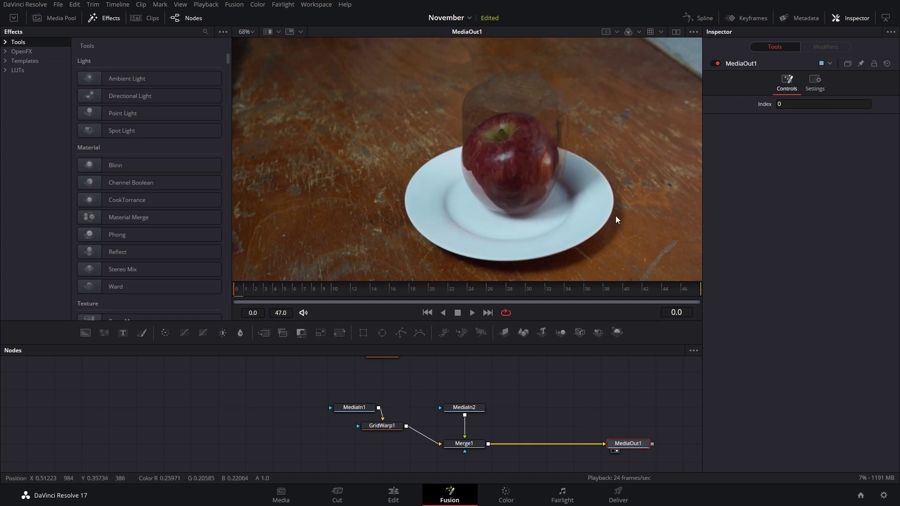
- Keyframe GridWarp1's mesh animation at frame 0
left_click(388, 428)
left_click(369, 408)
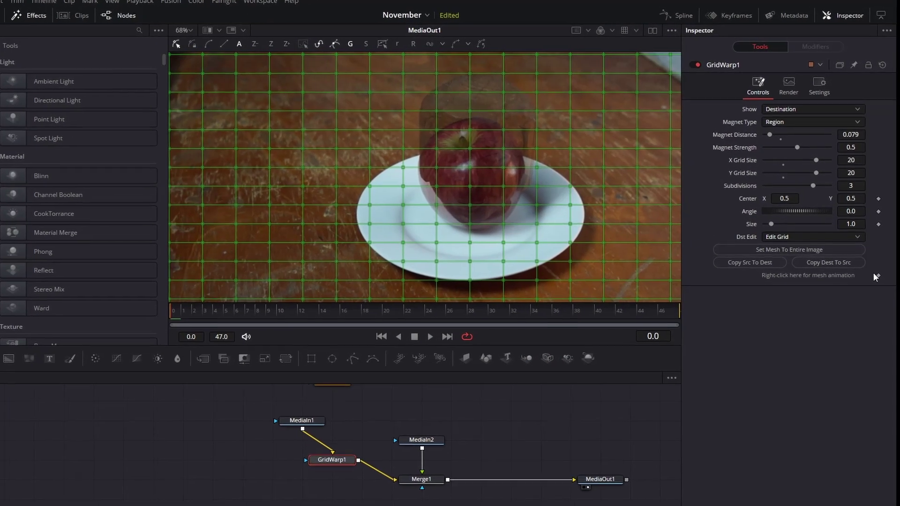
left_click(877, 276)
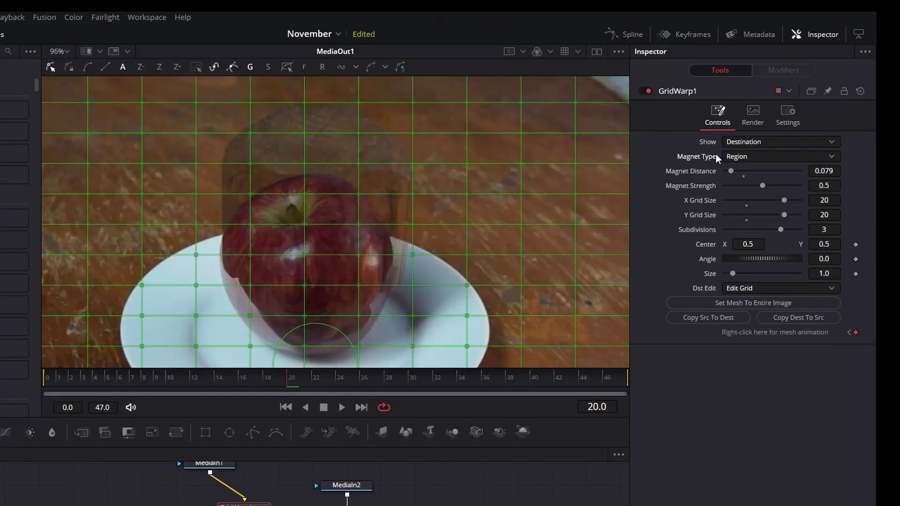
- Set GridWarp1's magnet type to Selected and shift the grid points over the head's top down onto the apple at frame 20
left_click(741, 156)
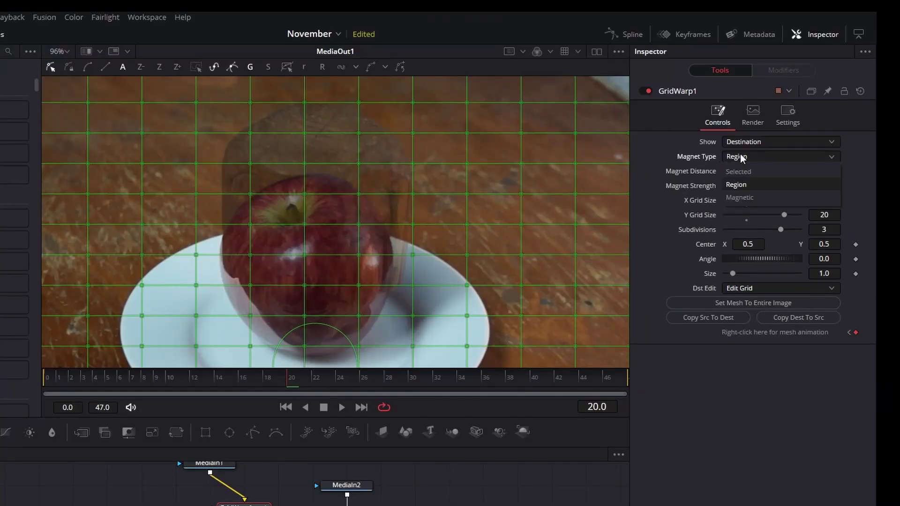
left_click(747, 170)
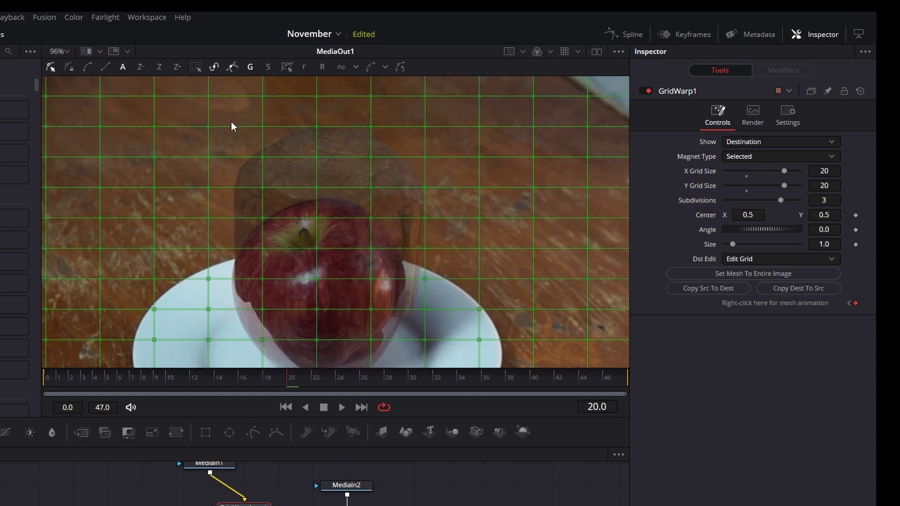
left_click_drag(226, 118, 433, 224)
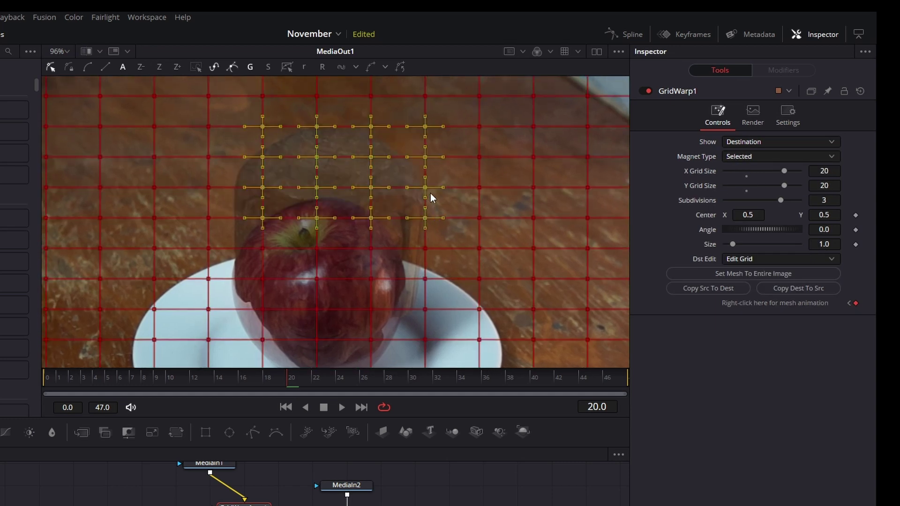
left_click_drag(423, 187, 421, 248)
left_click_drag(405, 318, 416, 261)
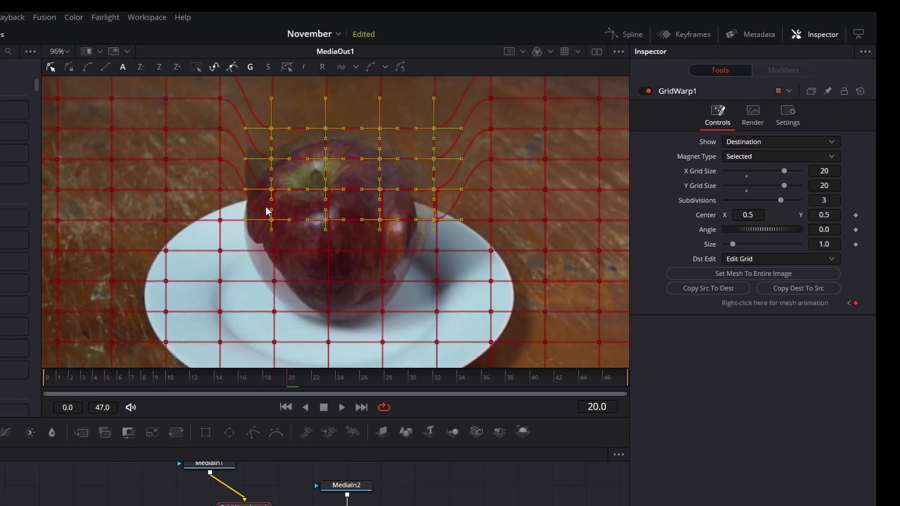
left_click(229, 154)
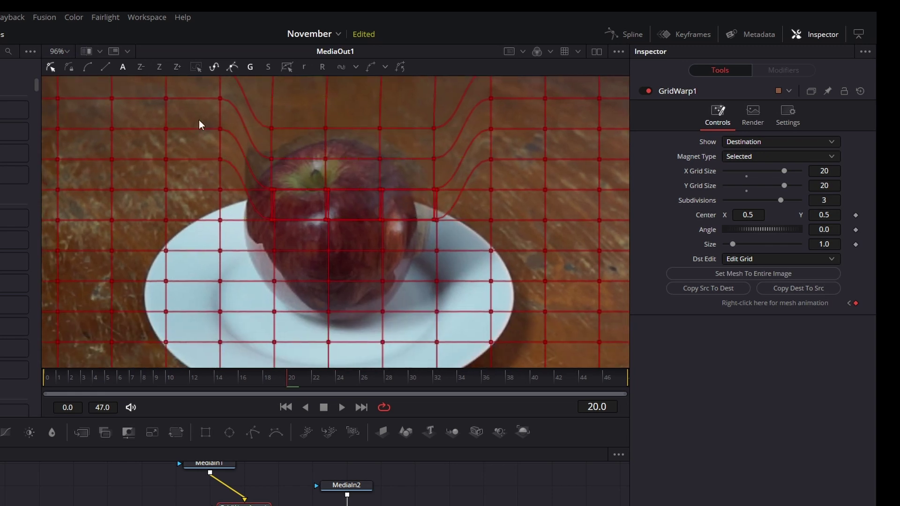
- Move individual mesh points around the apple so the warped head follows its outline at frame 20
left_click_drag(220, 159, 231, 187)
left_click_drag(220, 129, 242, 167)
left_click_drag(438, 159, 396, 162)
left_click_drag(372, 234, 386, 263)
left_click_drag(318, 259, 326, 278)
left_click_drag(242, 173, 231, 200)
left_click_drag(242, 216, 234, 244)
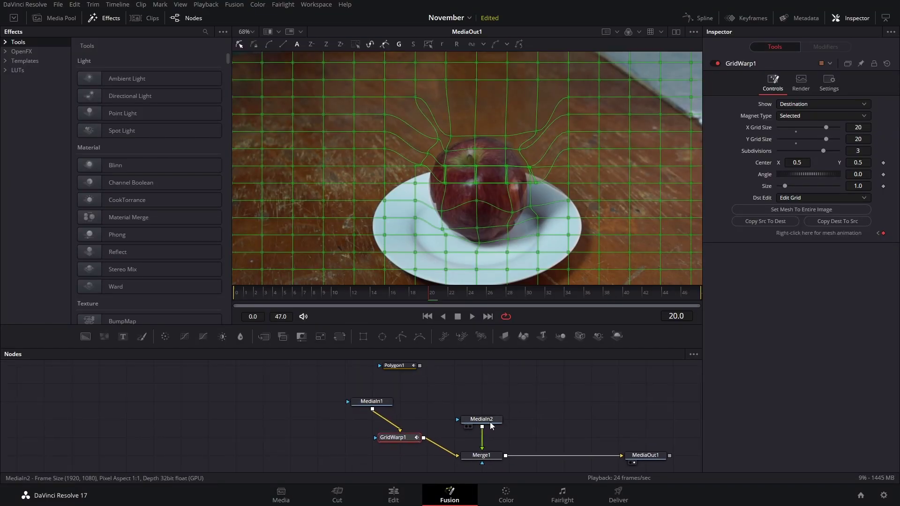
- Insert a copy of GridWarp1 between MediaIn2 and Merge1 and reset the copy's mesh points at frame 20
left_click_drag(491, 425, 492, 390)
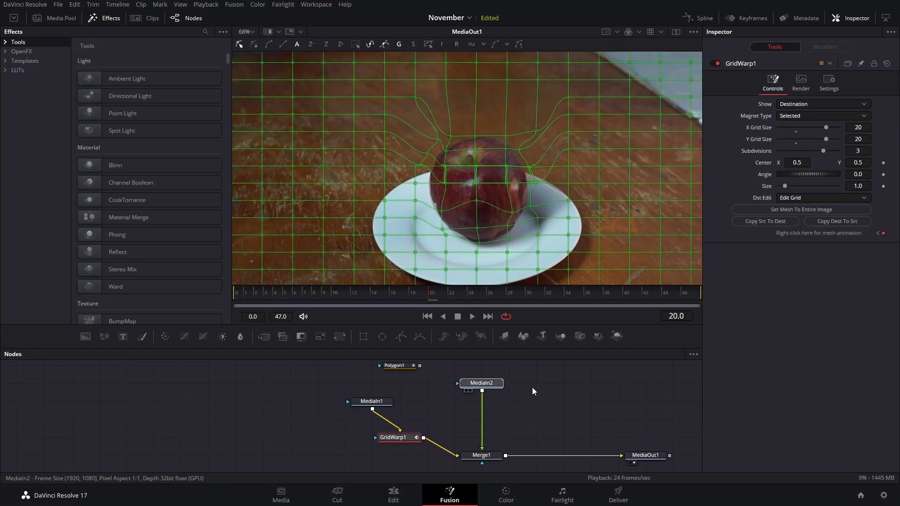
left_click(407, 438)
left_click(501, 384)
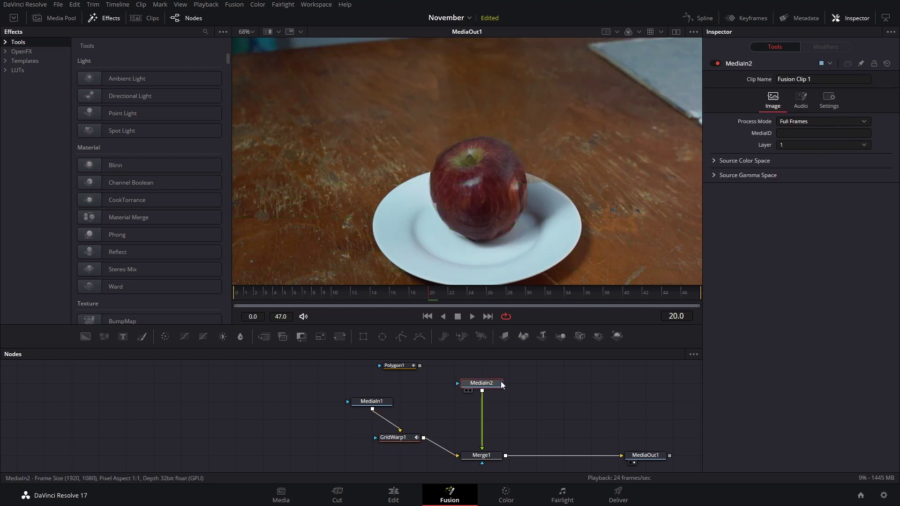
key("ctrl+v")
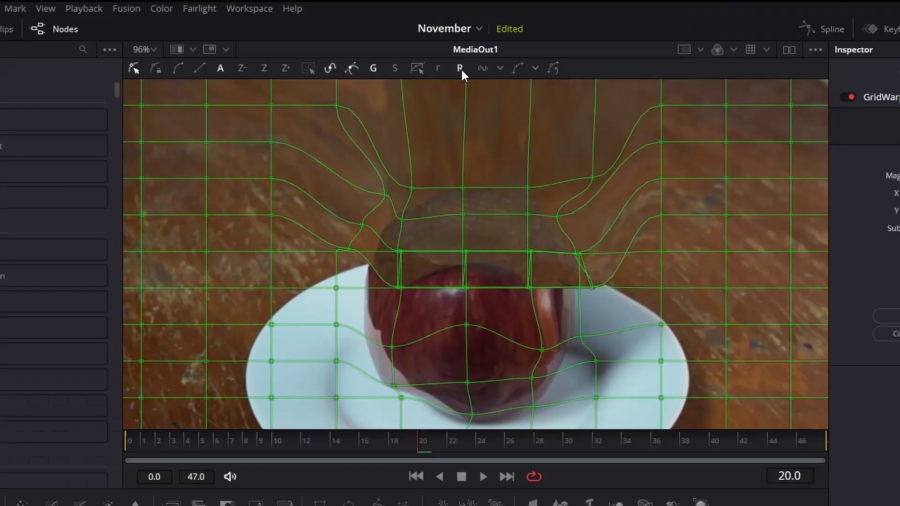
left_click(463, 69)
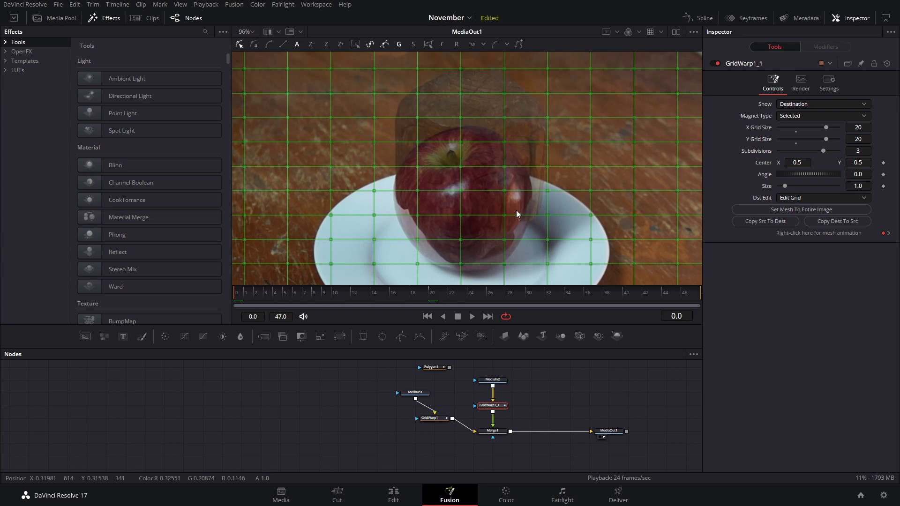
- Set GridWarp1_1's magnet type to Region and push the mesh at frame 0 so the apple fills the head's outline
scroll(454, 193, "up", 2)
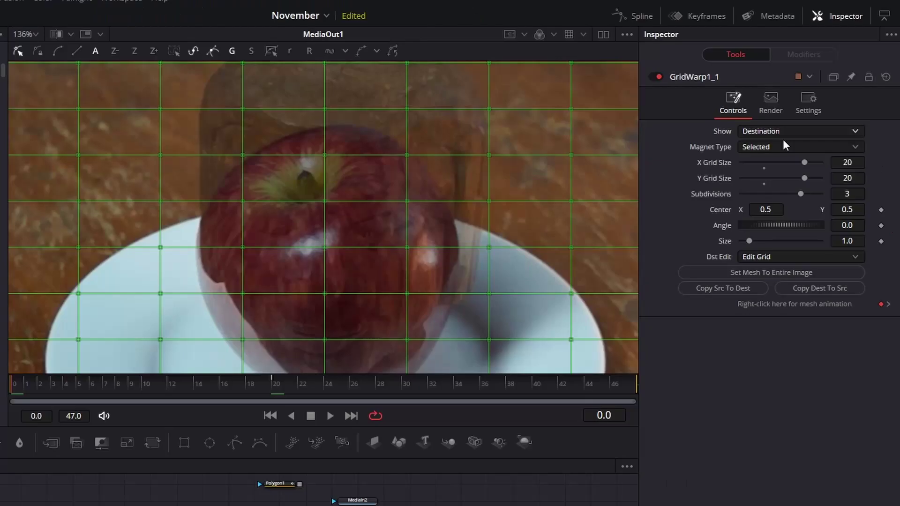
left_click(811, 115)
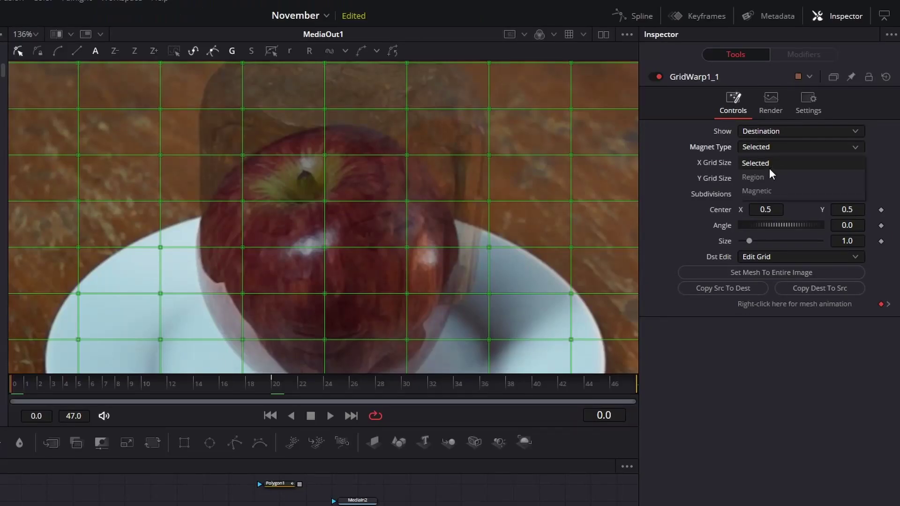
left_click(764, 180)
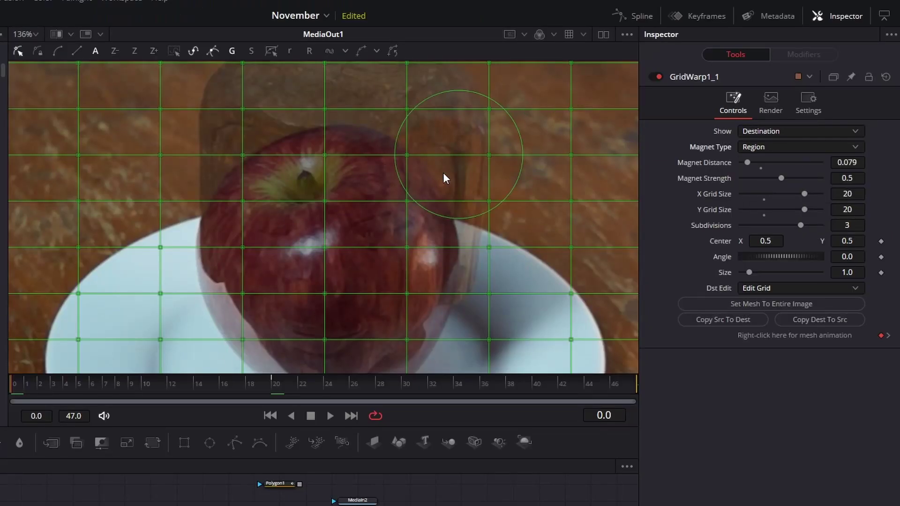
left_click_drag(298, 203, 207, 140)
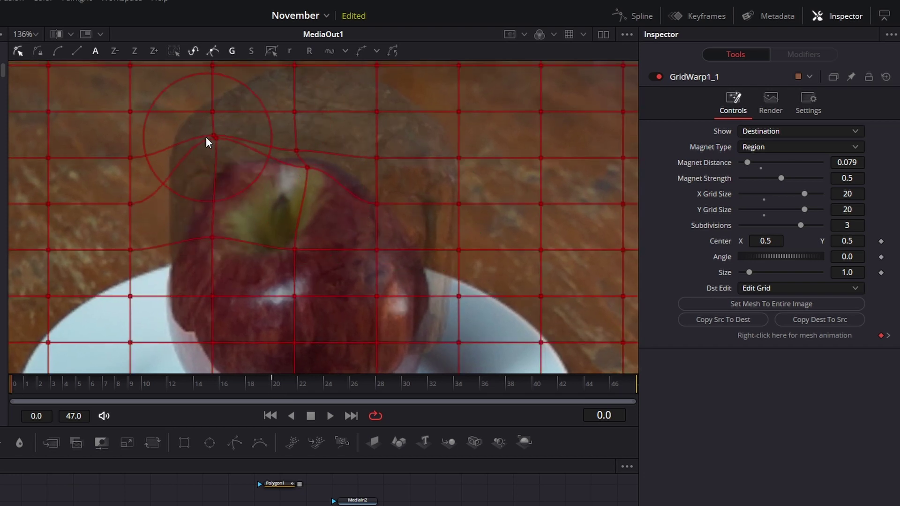
left_click_drag(306, 175, 363, 201)
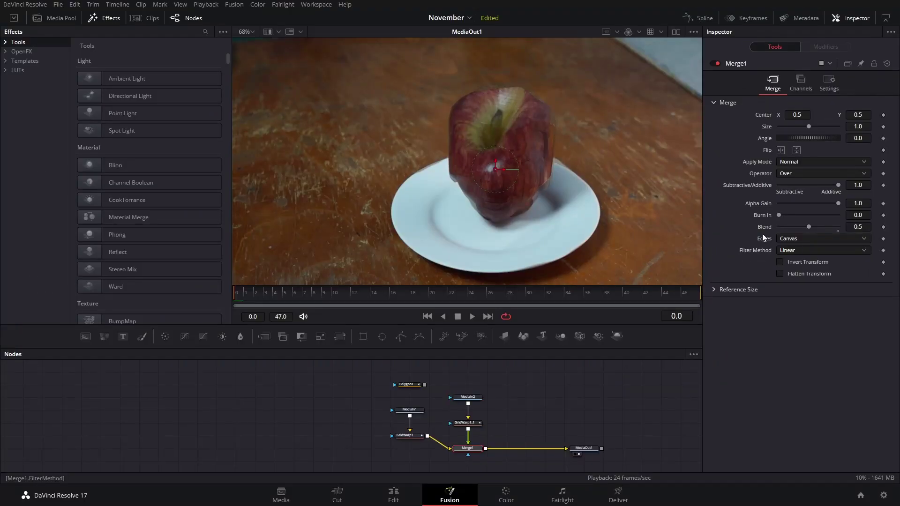
- Keyframe Merge1's blend at 0 on frame 0 and at 1 on frame 20
double_click(766, 226)
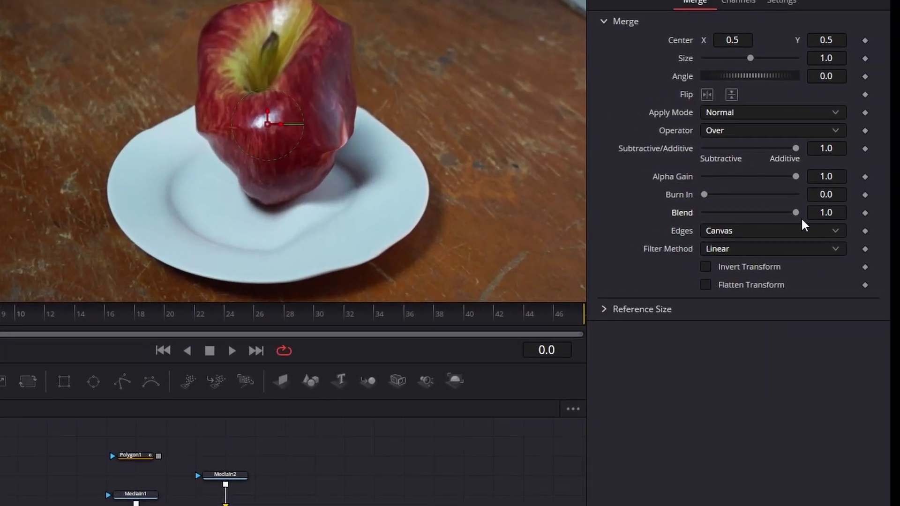
left_click_drag(796, 214, 686, 215)
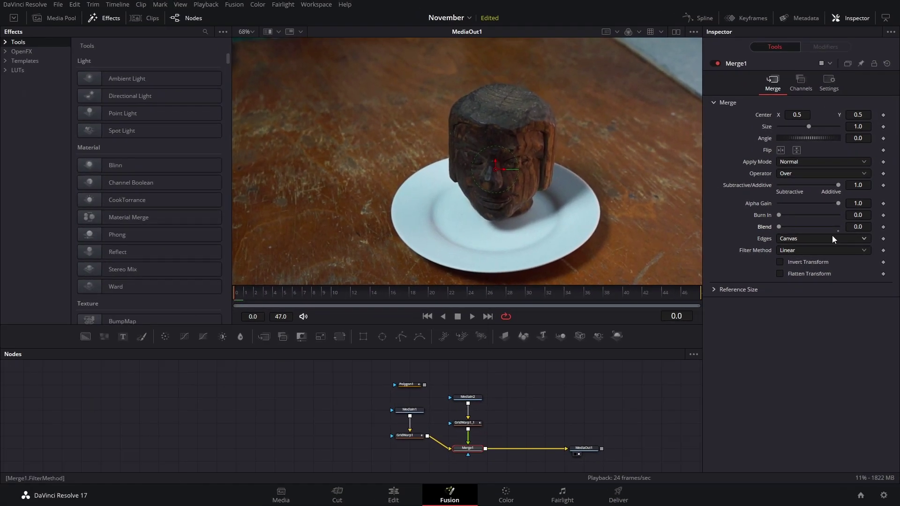
left_click(883, 227)
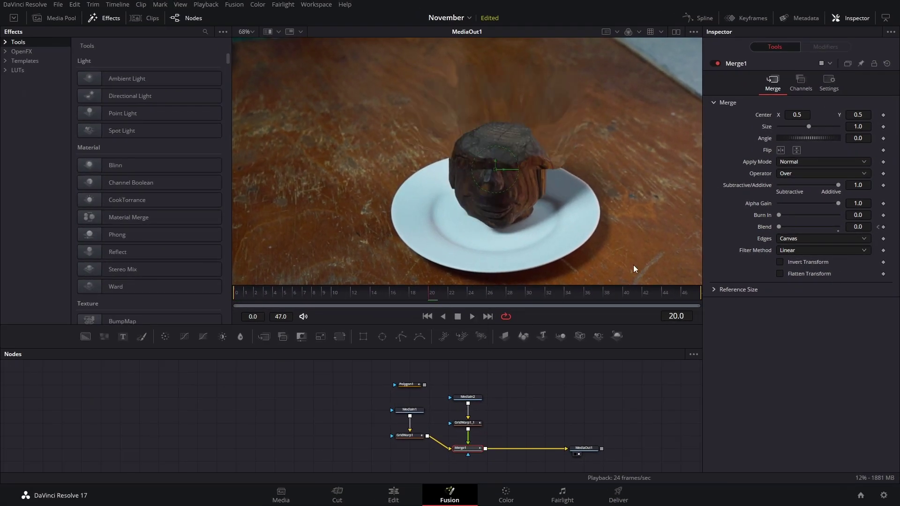
type("1")
key("Return")
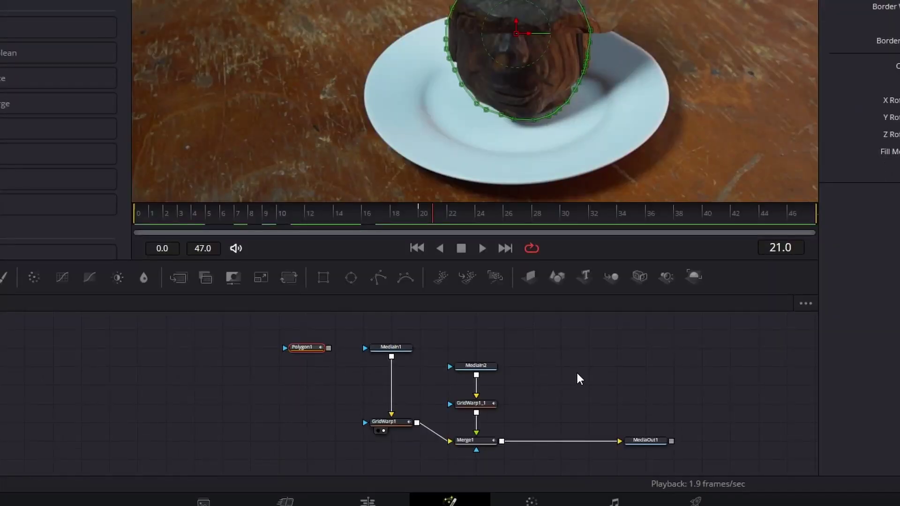
- Duplicate the Polygon1 mask, connect the copy to GridWarp1_1's mask input and connect Polygon1 to GridWarp1's
key("ctrl+v")
left_click_drag(361, 344, 485, 403)
left_click_drag(412, 389, 392, 390)
left_click(349, 384)
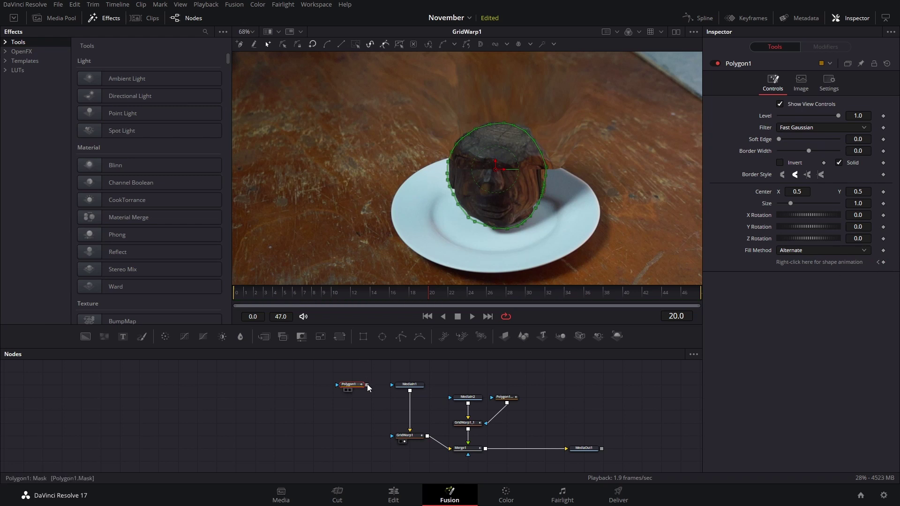
left_click_drag(367, 384, 392, 436)
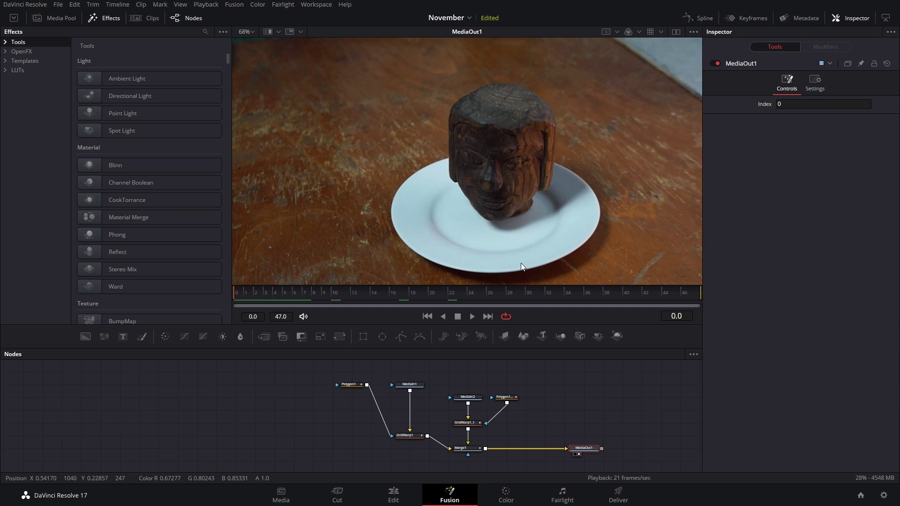
- Play back the MediaOut1 result to examine the morph from head to apple
key("space")
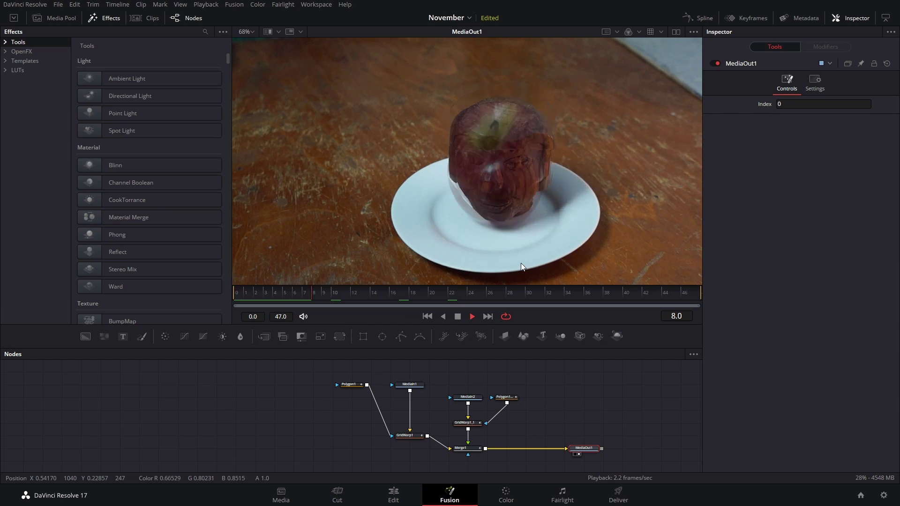
key("space")
scroll(539, 235, "down", 2)
left_click_drag(499, 231, 451, 232)
scroll(451, 233, "up", 2)
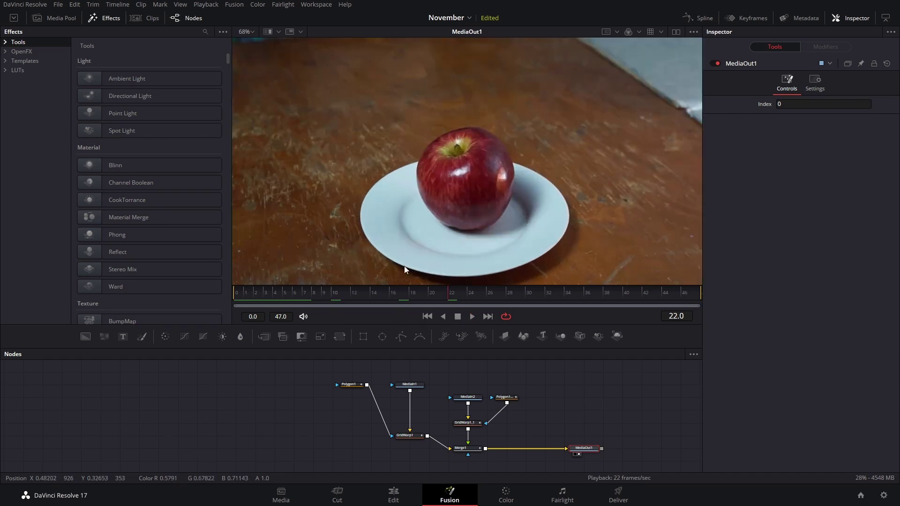
key("space")
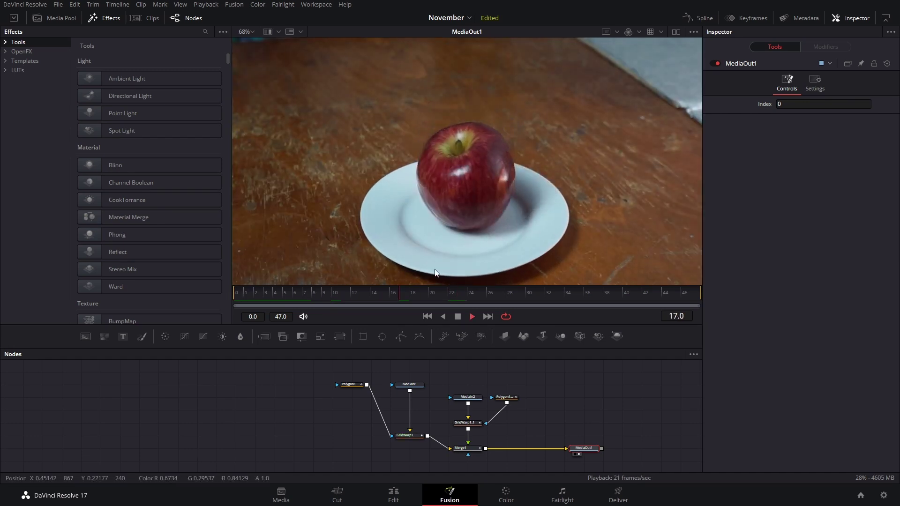
- Add a Glow node between Merge1 and MediaOut1
left_click(416, 442)
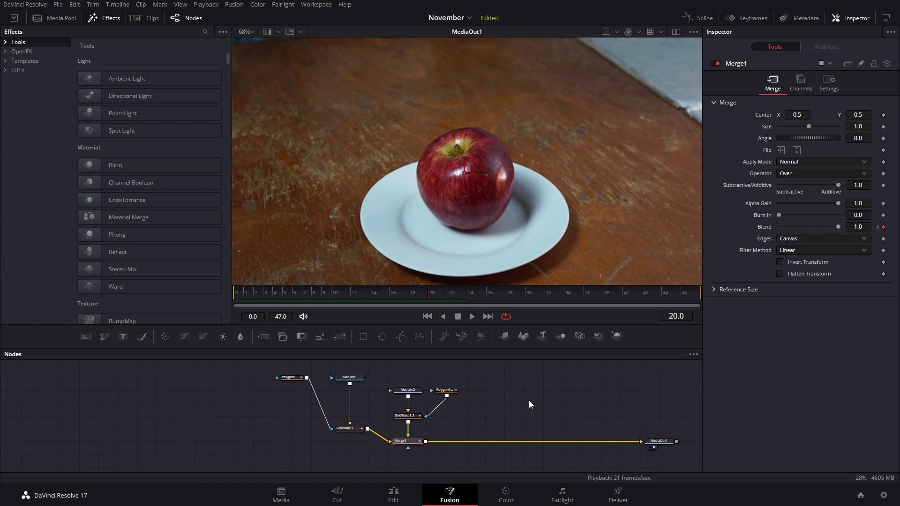
key("shift+space")
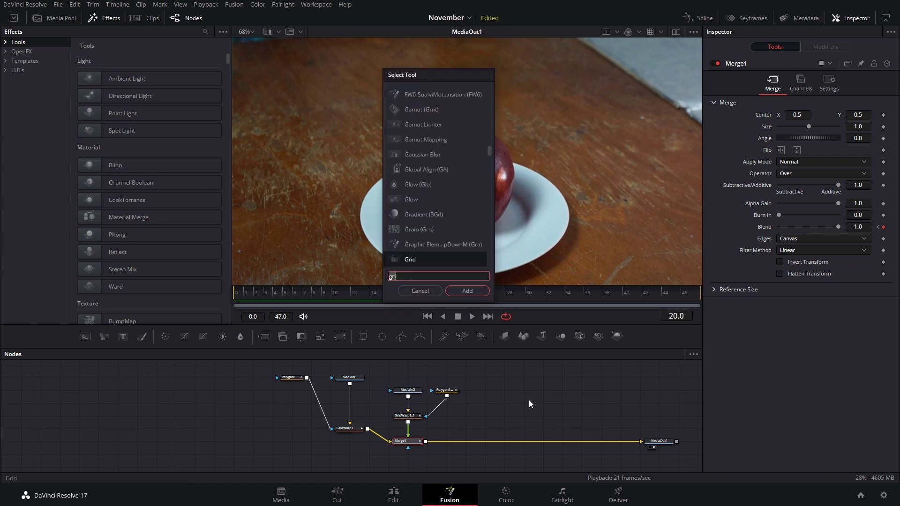
type("glow")
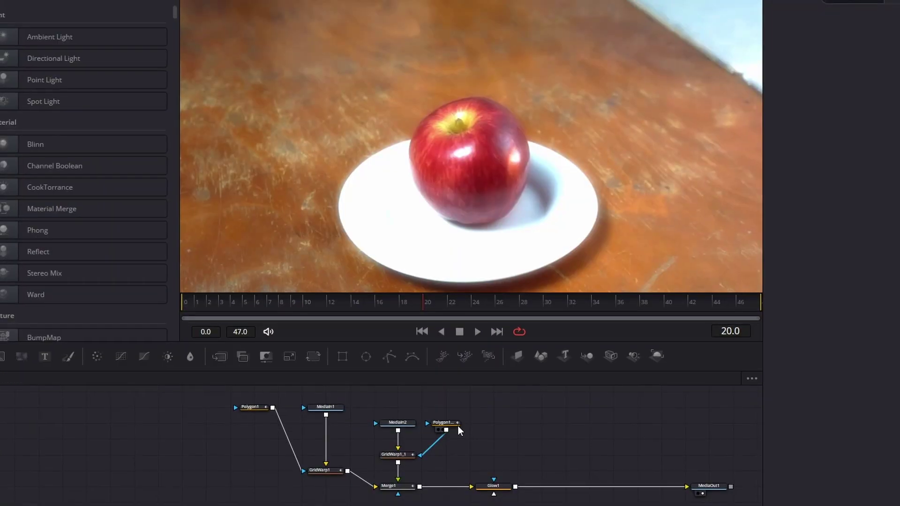
- Duplicate GridWarp1_1's polygon mask, connect the copy to Glow1's mask input and place it above Glow1
left_click(444, 391)
key("ctrl+c")
key("ctrl+v")
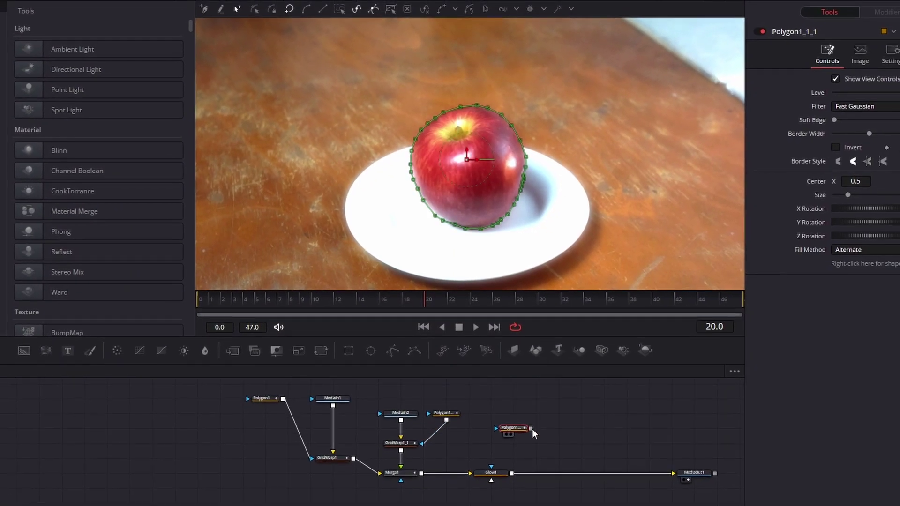
left_click_drag(533, 431, 492, 469)
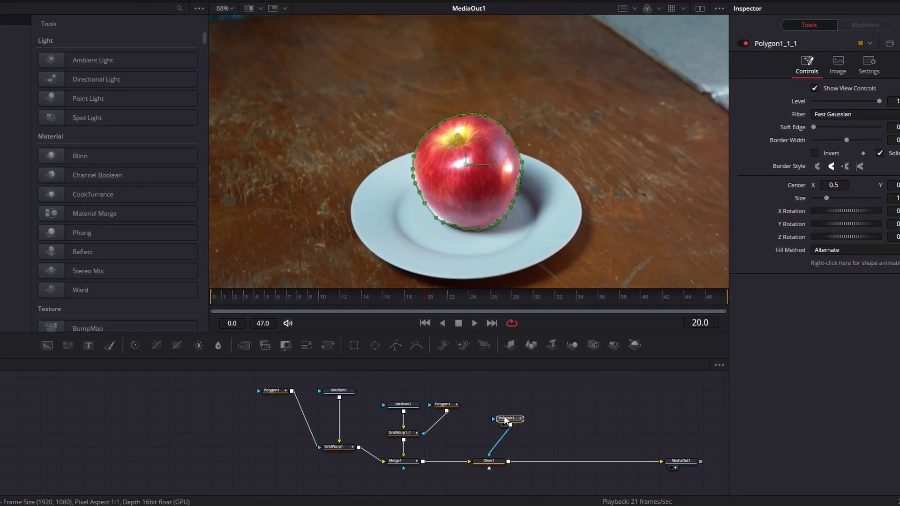
left_click_drag(504, 420, 480, 424)
left_click(480, 423)
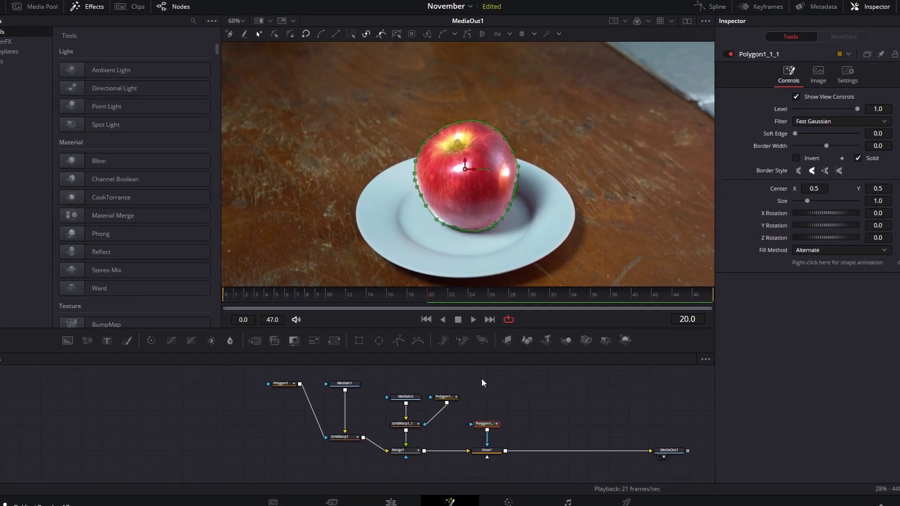
- Keyframe Glow1's glow amount at 0.0 on frame 0
left_click_drag(266, 295, 221, 296)
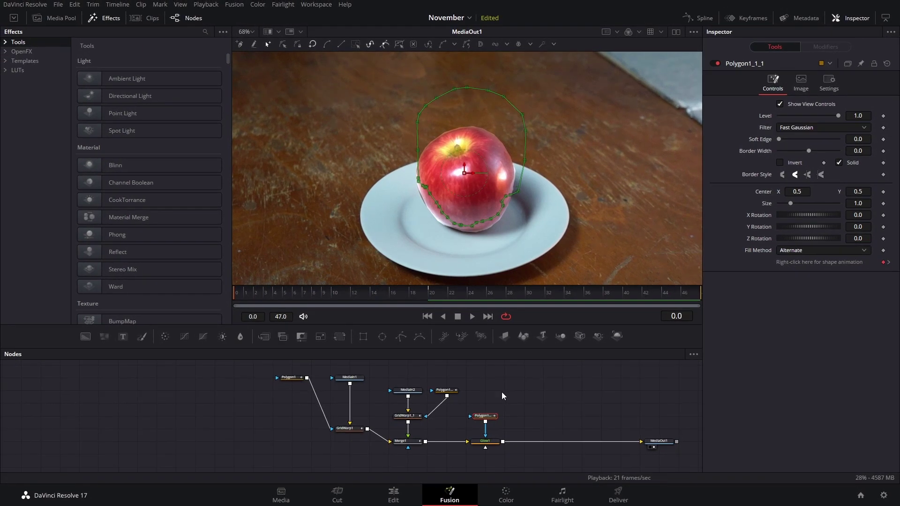
left_click(538, 402)
left_click(487, 442)
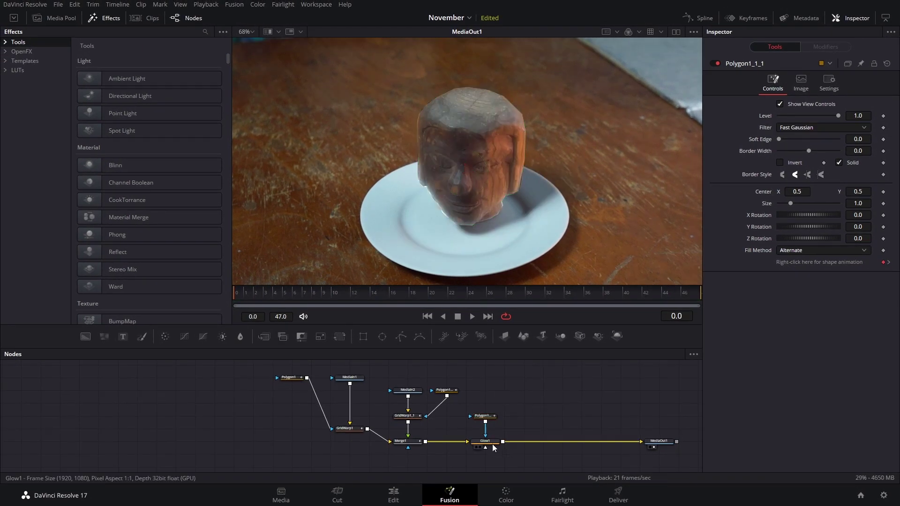
left_click_drag(315, 294, 226, 292)
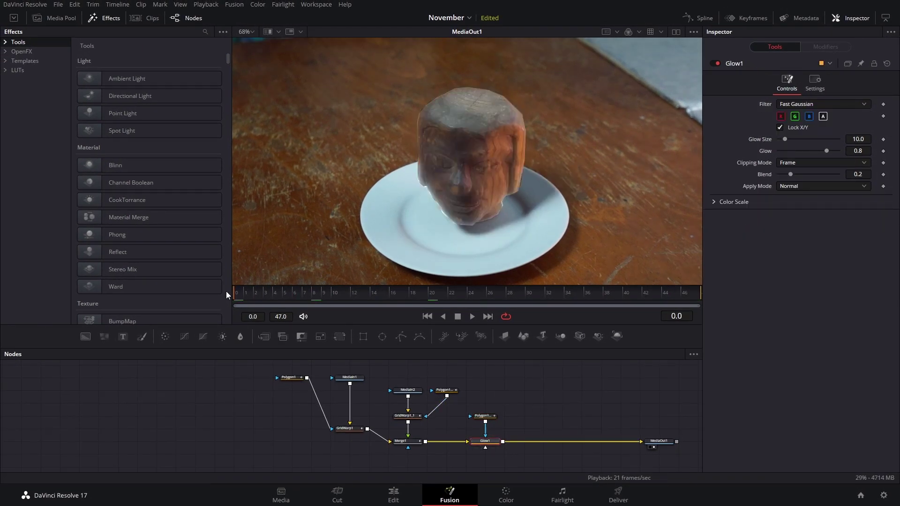
left_click(884, 151)
left_click_drag(828, 153, 779, 151)
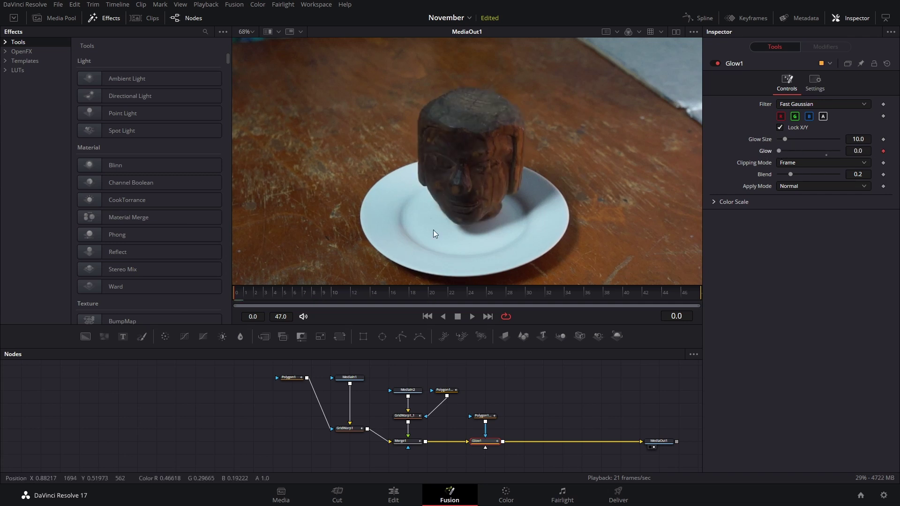
- Raise Glow1's glow to 0.858 at frame 10 and bring it back down to 0 at frame 20
left_click(335, 296)
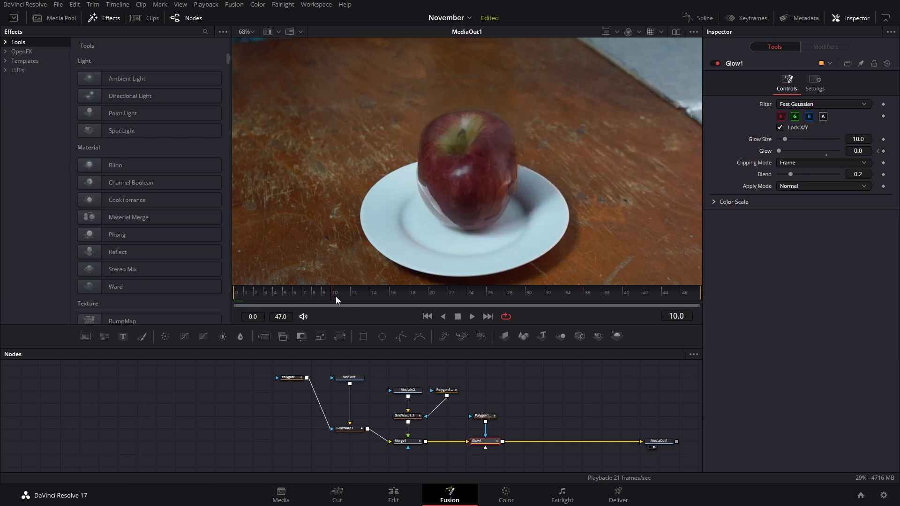
left_click_drag(781, 151, 834, 154)
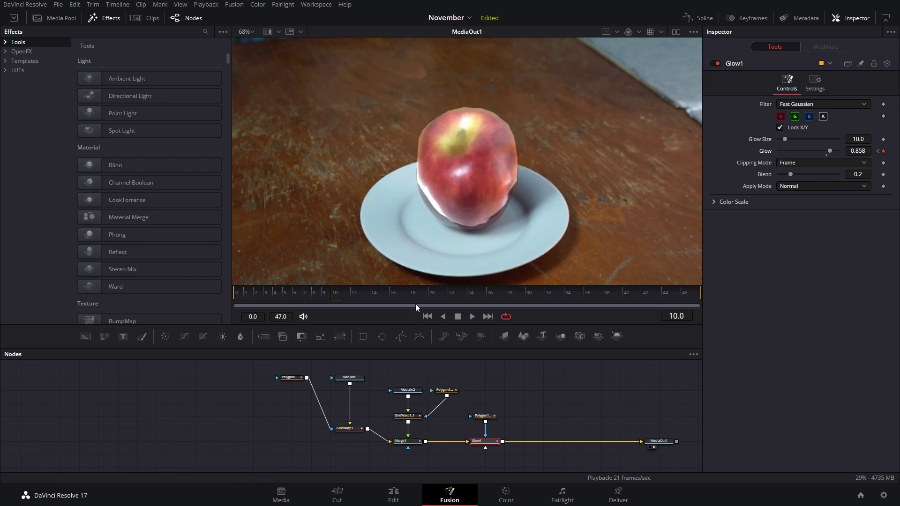
left_click(434, 297)
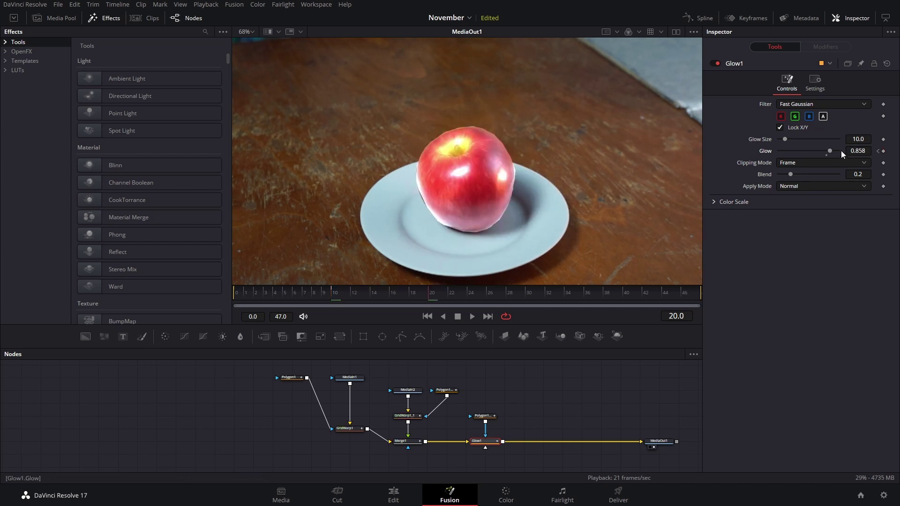
left_click_drag(830, 151, 776, 151)
- Set the soft edge of Glow1's polygon mask to 0.0346 while viewing frame 10
left_click(335, 296)
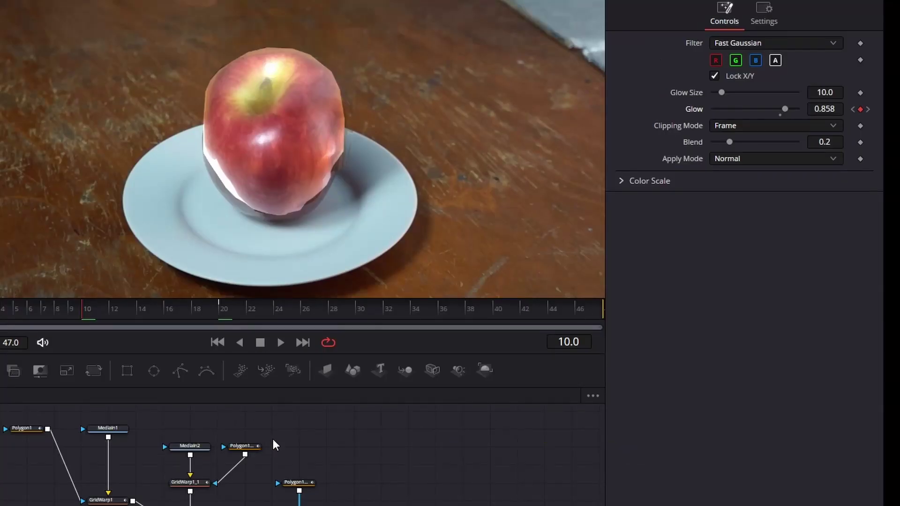
left_click(303, 483)
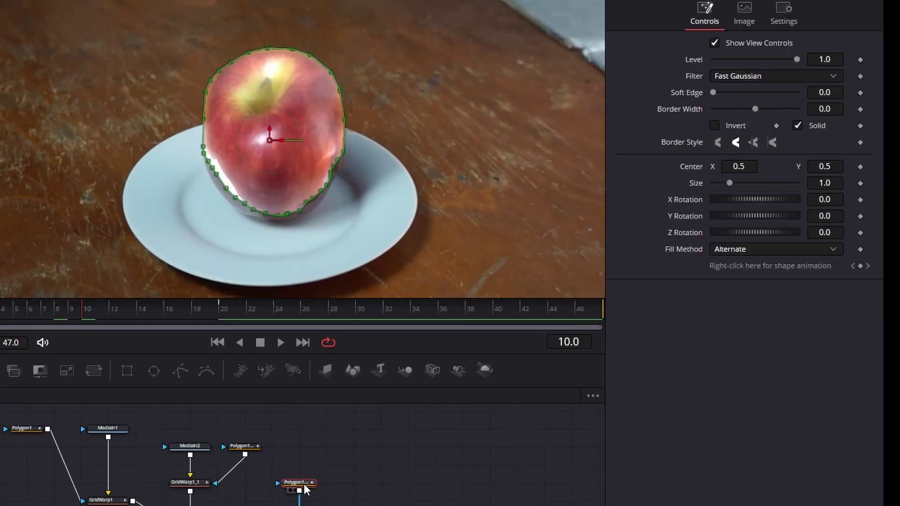
left_click_drag(714, 94, 730, 98)
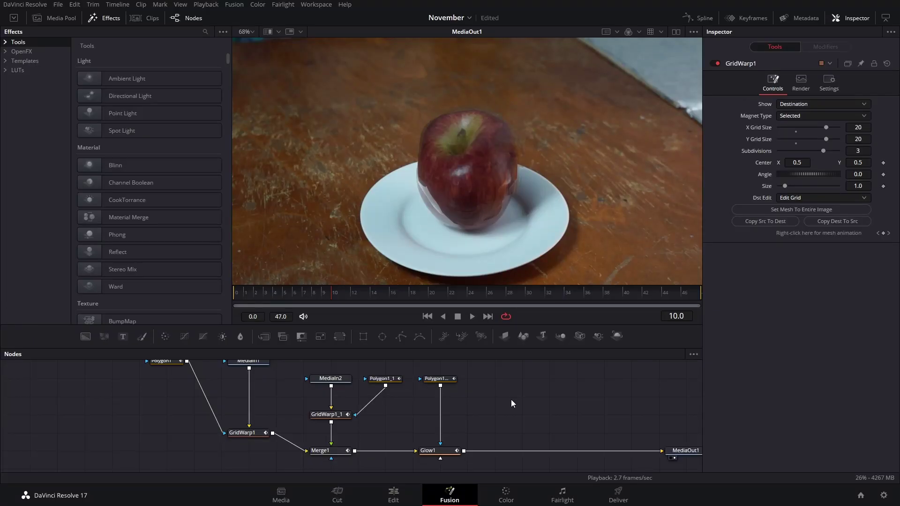
- Open the animation curves of the GridWarp1, GridWarp1_1, Merge1 and Glow1 nodes together and select all their keyframes
left_click_drag(511, 400, 228, 459)
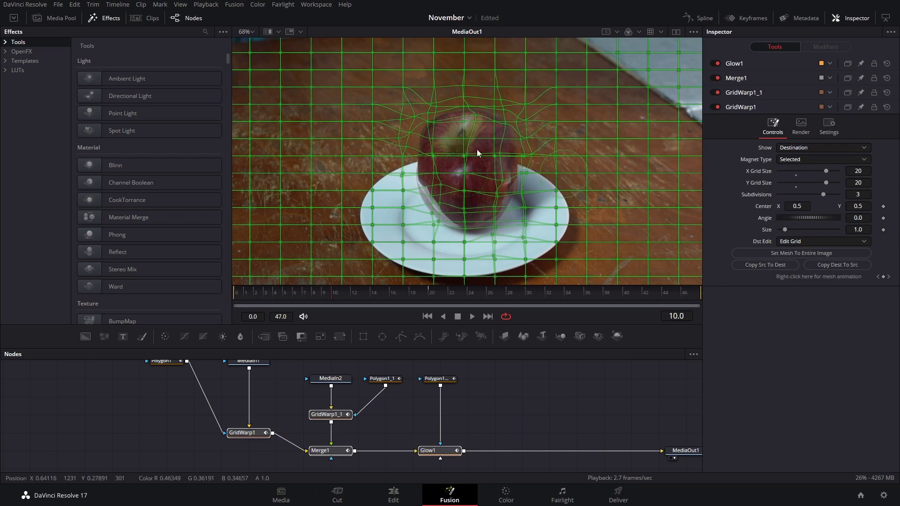
left_click(698, 18)
left_click_drag(460, 398, 521, 379)
key("ctrl+a")
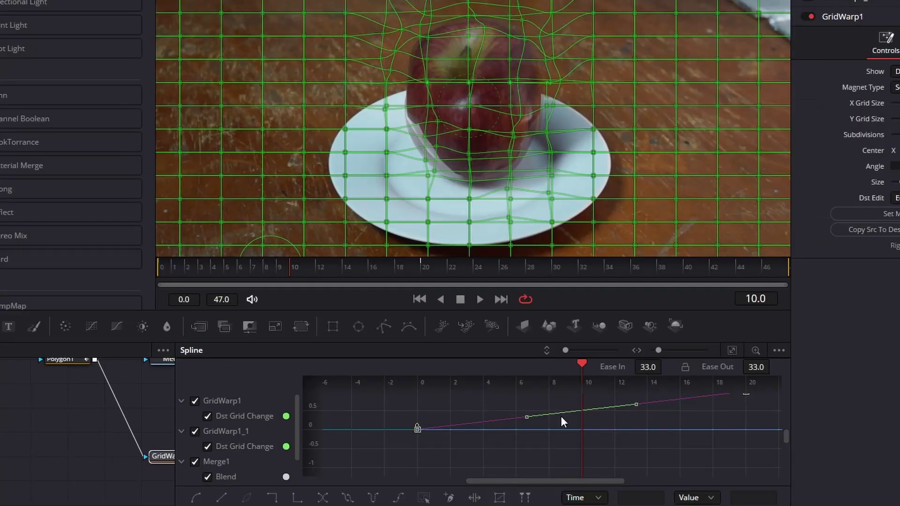
left_click_drag(560, 416, 495, 433)
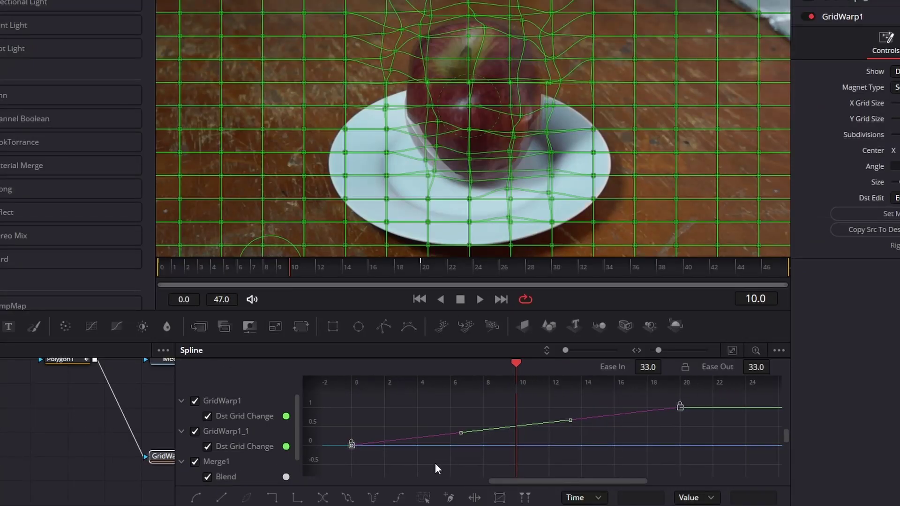
- Smooth the selected keyframes, set their ease in to 65.0 and increase their ease out
key("shift+s")
key("t")
key("t")
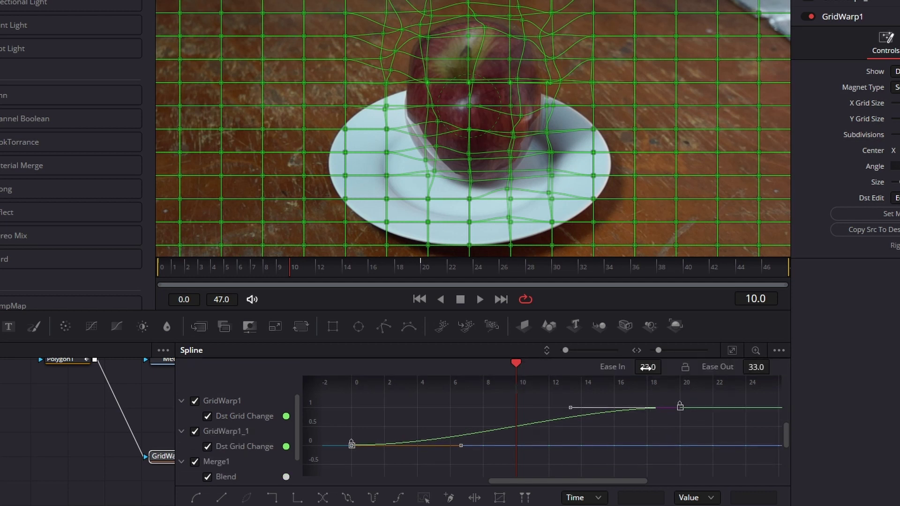
left_click_drag(647, 368, 666, 368)
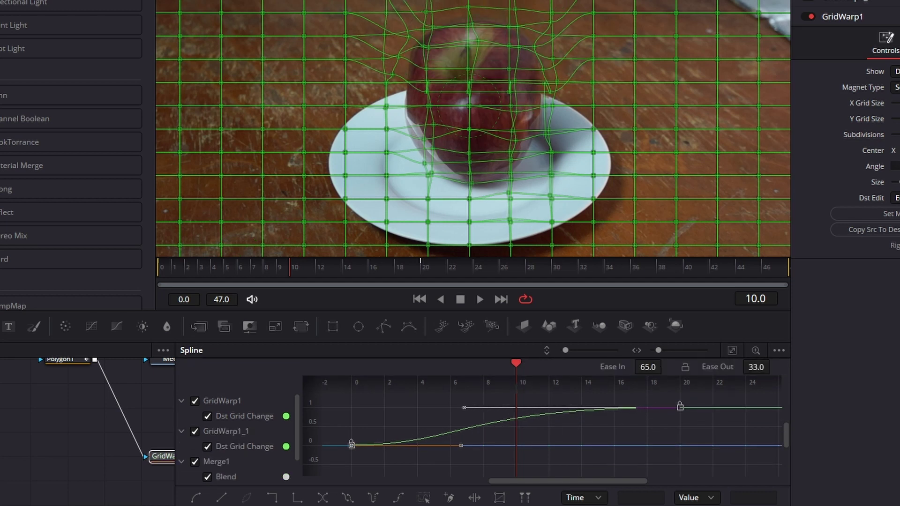
left_click_drag(758, 368, 772, 366)
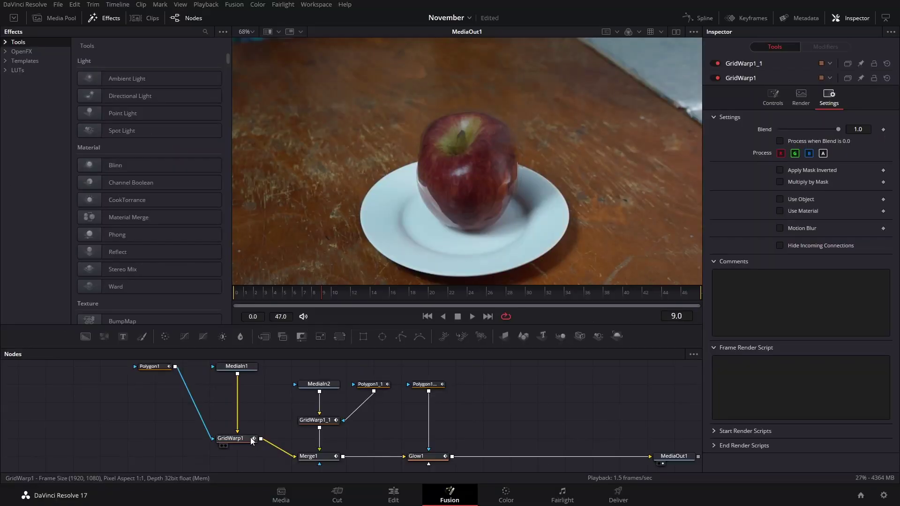
- Enable motion blur on GridWarp1 and GridWarp1_1 and lower each node's shutter angle to about 130
left_click(273, 439)
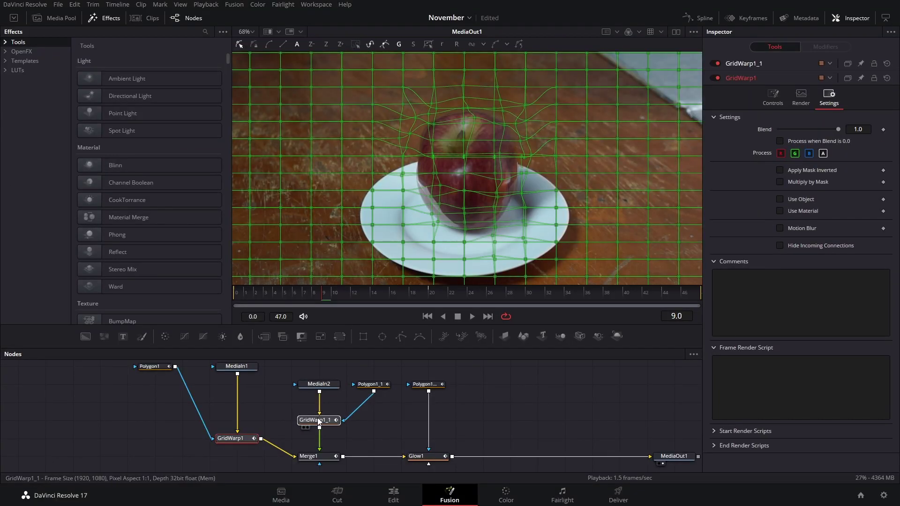
left_click(792, 229)
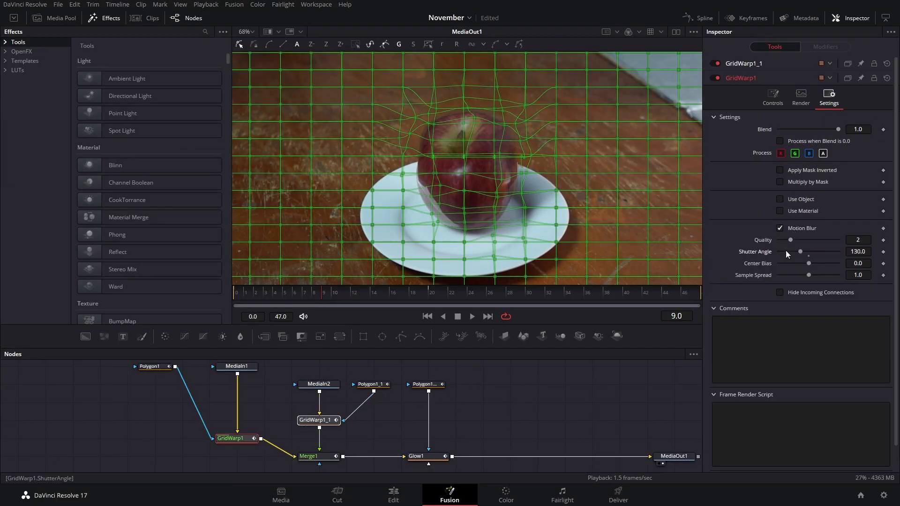
left_click(747, 64)
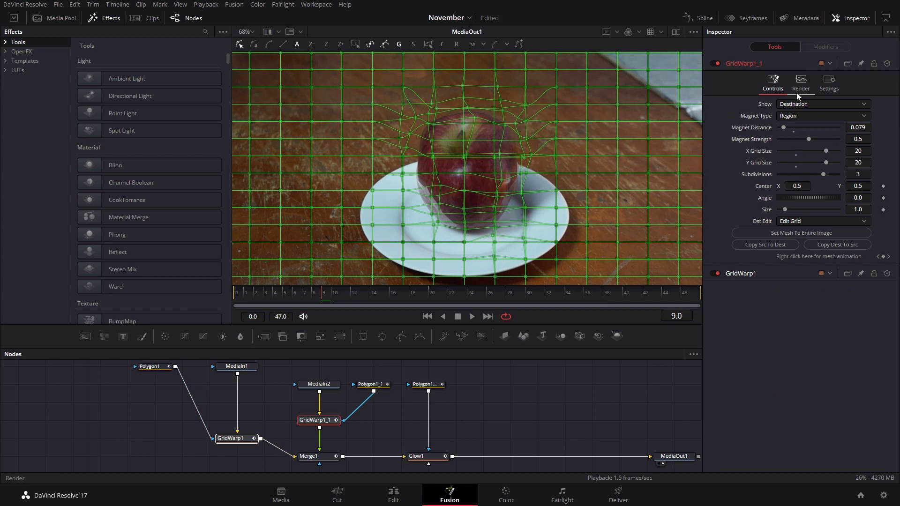
left_click(829, 82)
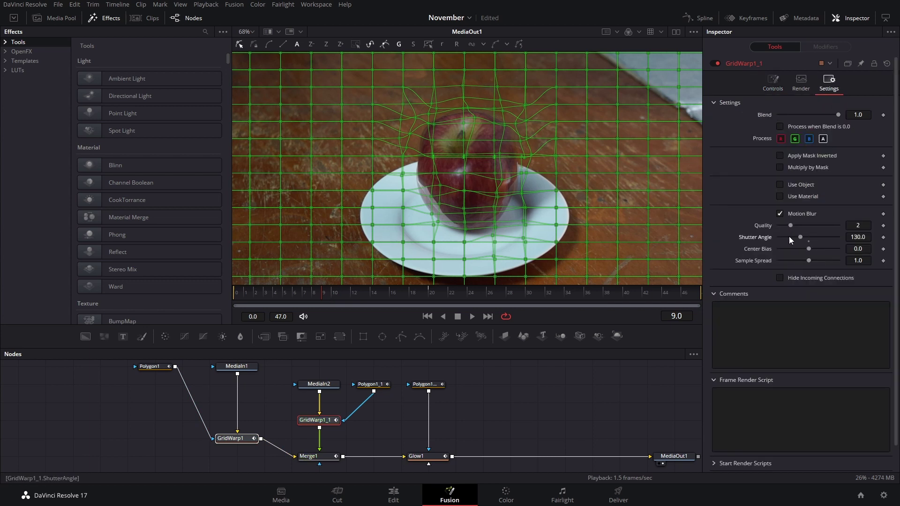
left_click(793, 237)
left_click(613, 406)
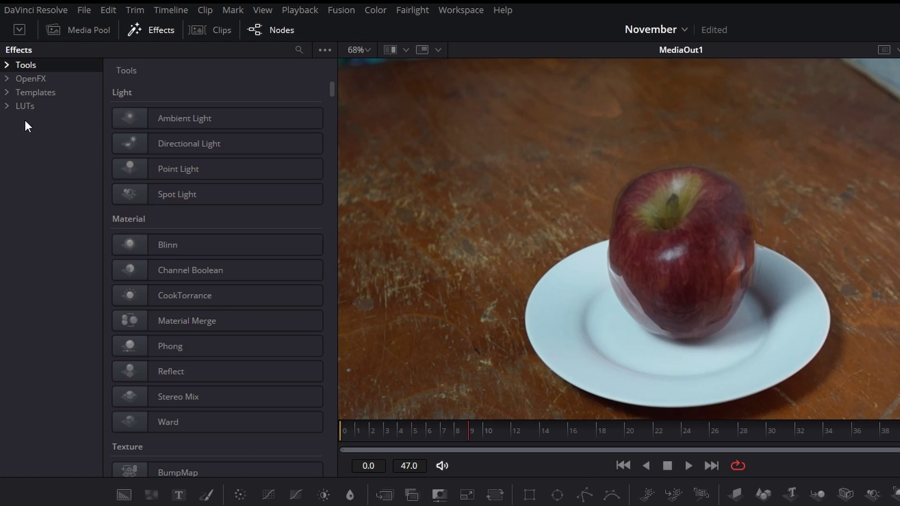
- Add the Glitter template from the Fusion particle templates to an empty area of the node graph
left_click(7, 92)
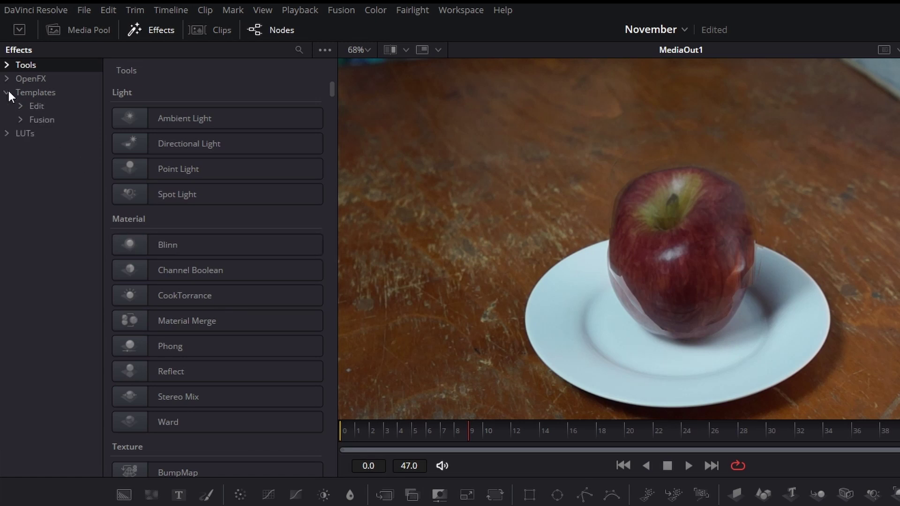
left_click(21, 121)
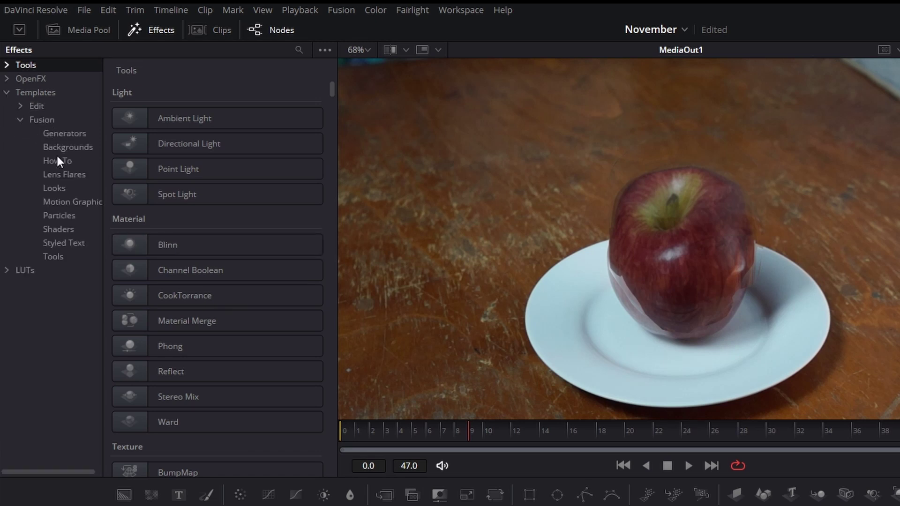
left_click(66, 216)
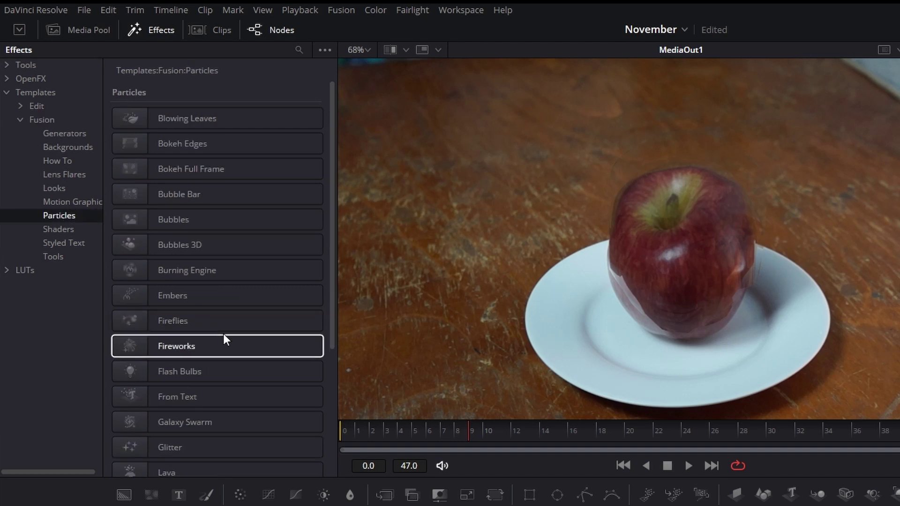
scroll(229, 374, "down", 2)
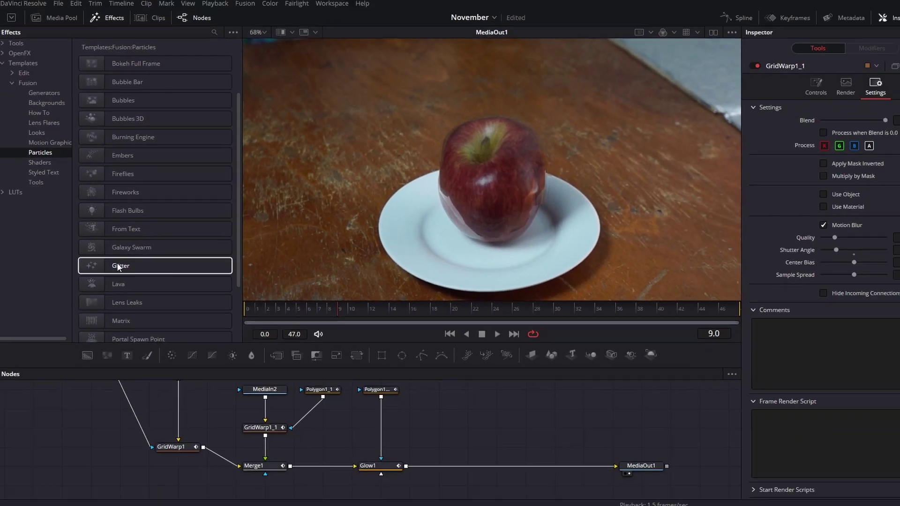
left_click_drag(170, 371, 433, 436)
mouse_move(445, 401)
left_mouse_down()
mouse_move(473, 368)
mouse_move(441, 445)
mouse_move(439, 390)
left_mouse_up()
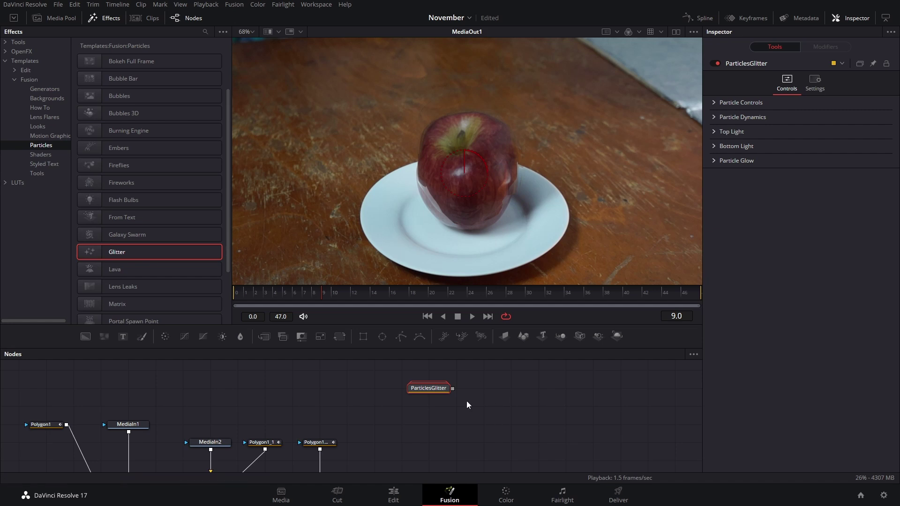
- Merge the ParticlesGlitter output over Glow1's output, ahead of MediaOut1, and preview the playback
left_click_drag(482, 408, 379, 470)
scroll(504, 393, "down", 4)
key("space")
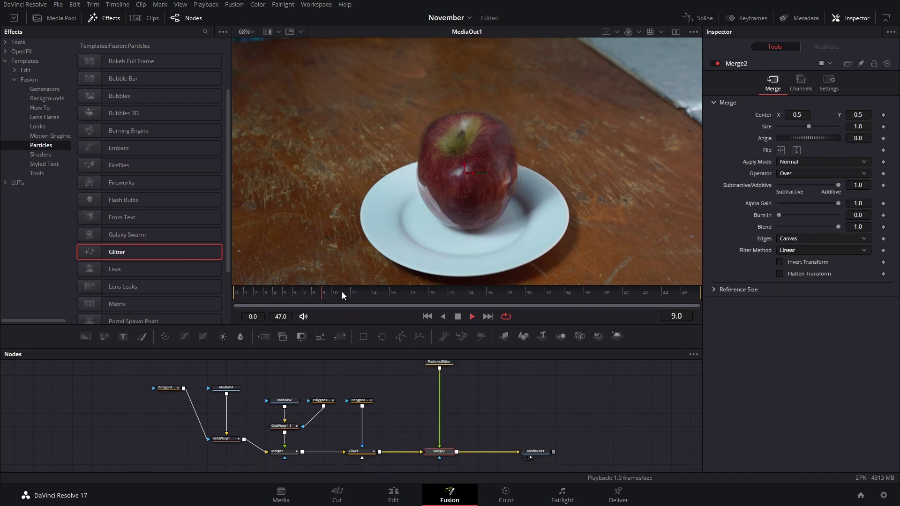
- Expand the ParticlesGlitter group, select its pEmitter1_1 node and show the particles in the 3D viewer
scroll(441, 422, "up", 3)
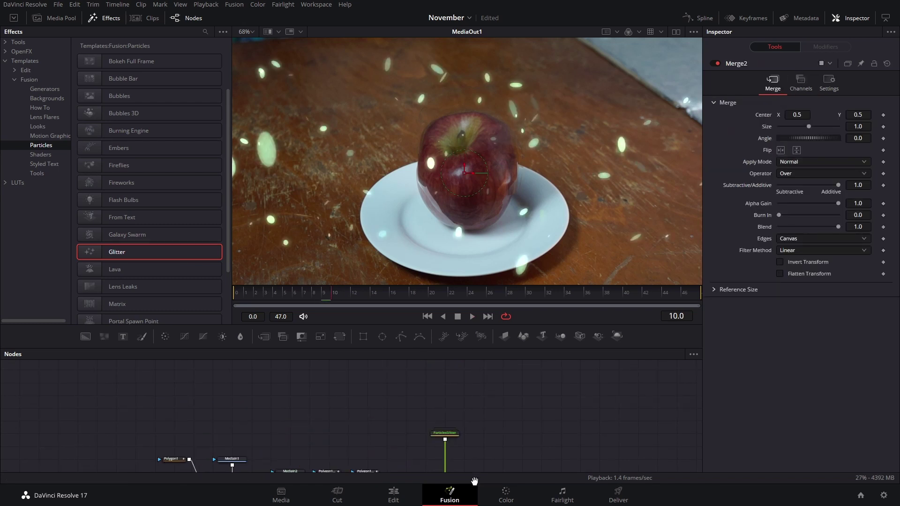
left_click(446, 437)
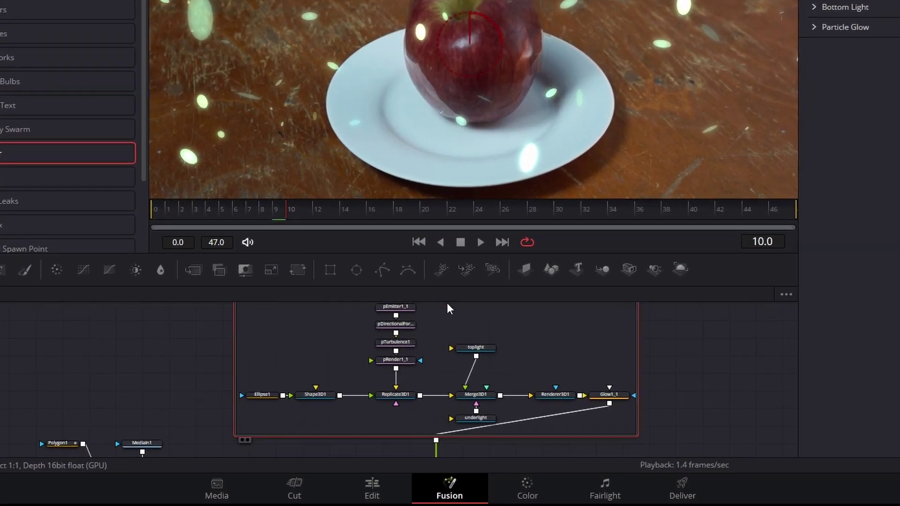
left_click_drag(432, 335, 455, 389)
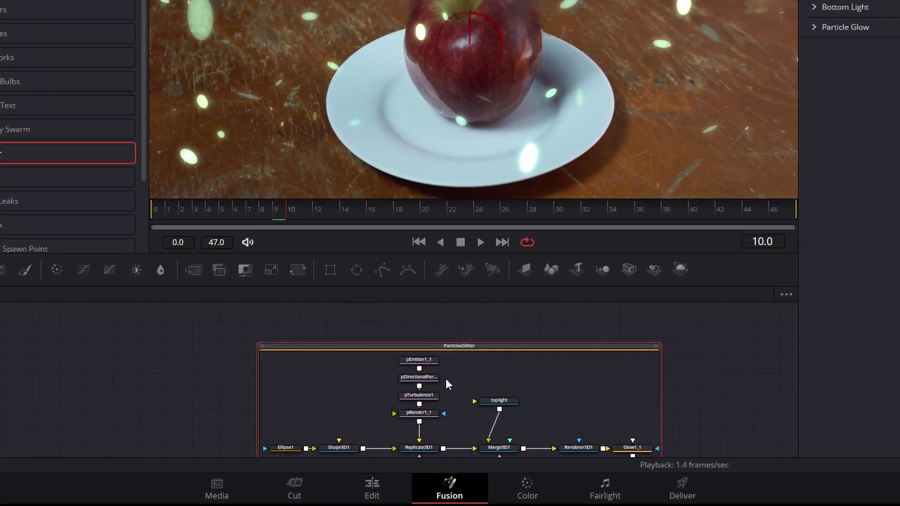
left_click(426, 361)
key("2")
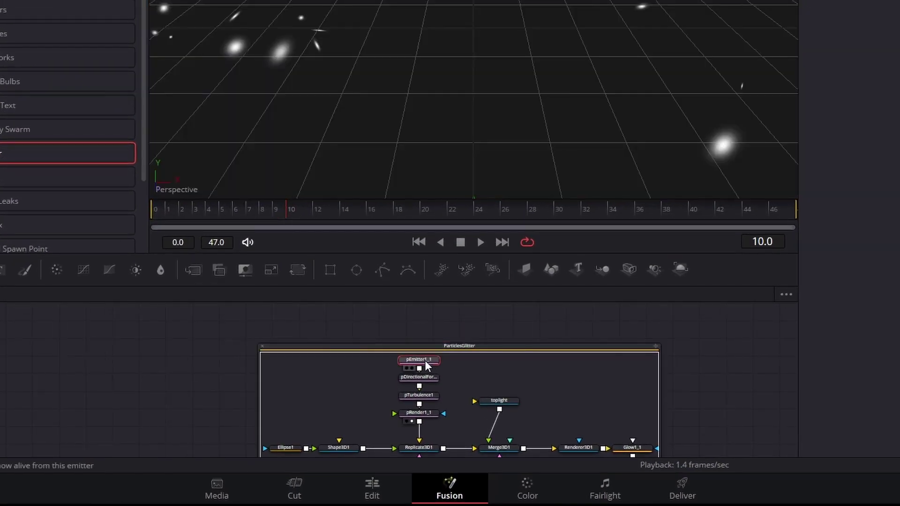
- Change pEmitter1_1's emission region to Sphere and set its particle size variance to 0.1417
scroll(524, 104, "down", 3)
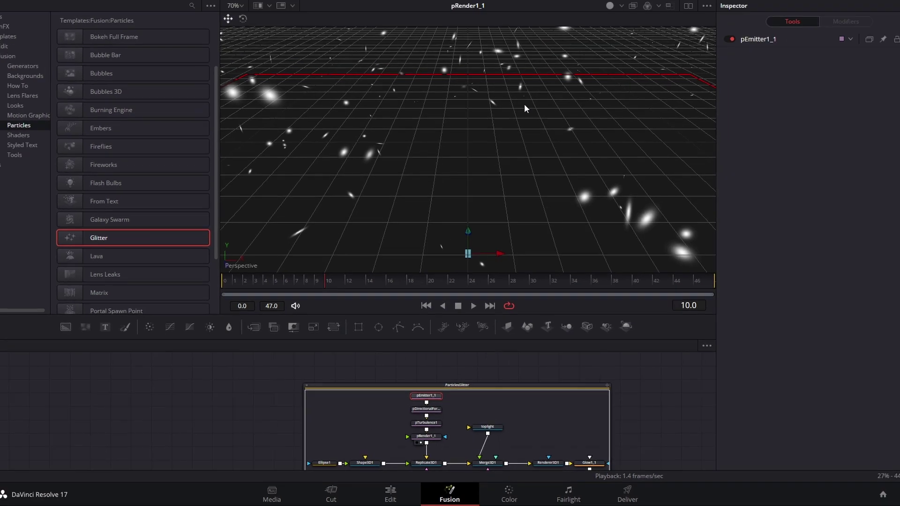
left_click(788, 38)
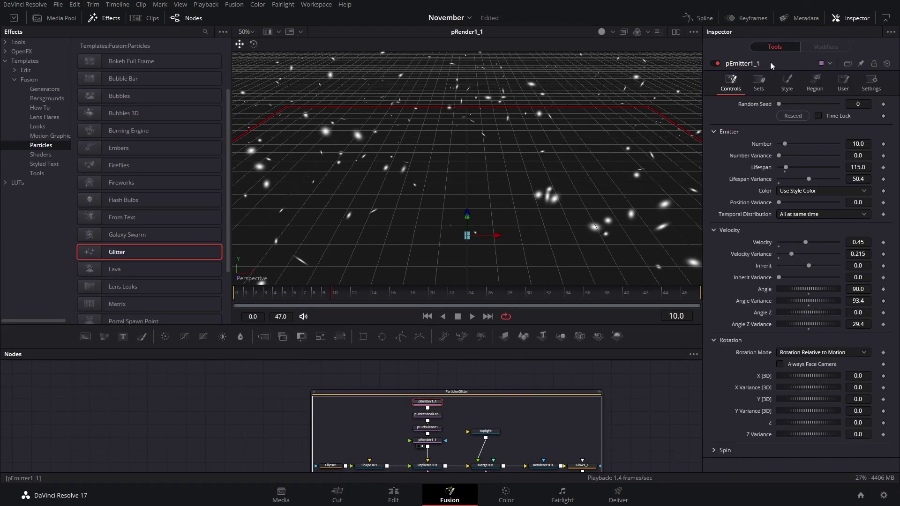
left_click(833, 66)
left_click(802, 116)
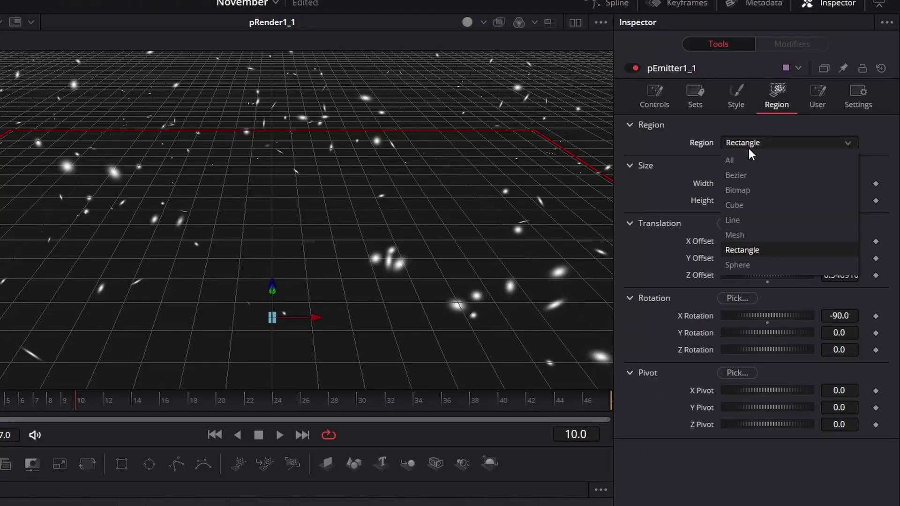
left_click(753, 263)
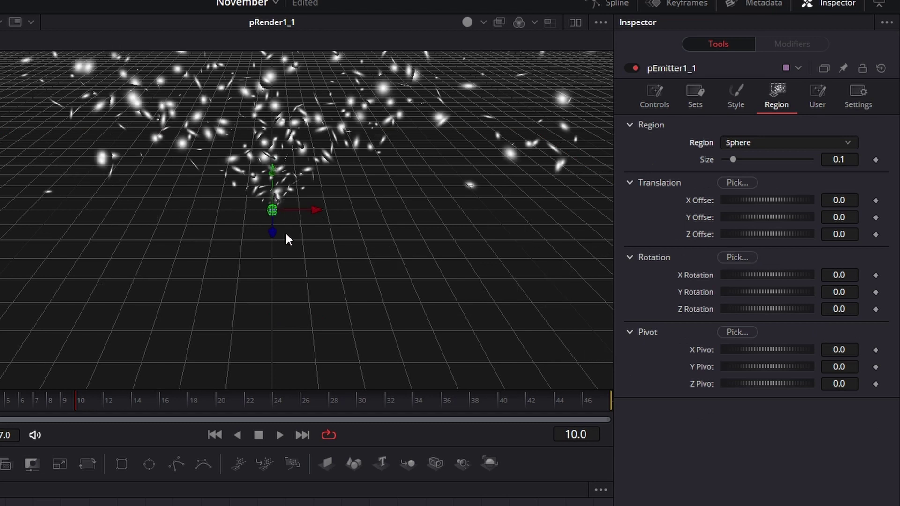
left_click_drag(297, 256, 305, 285)
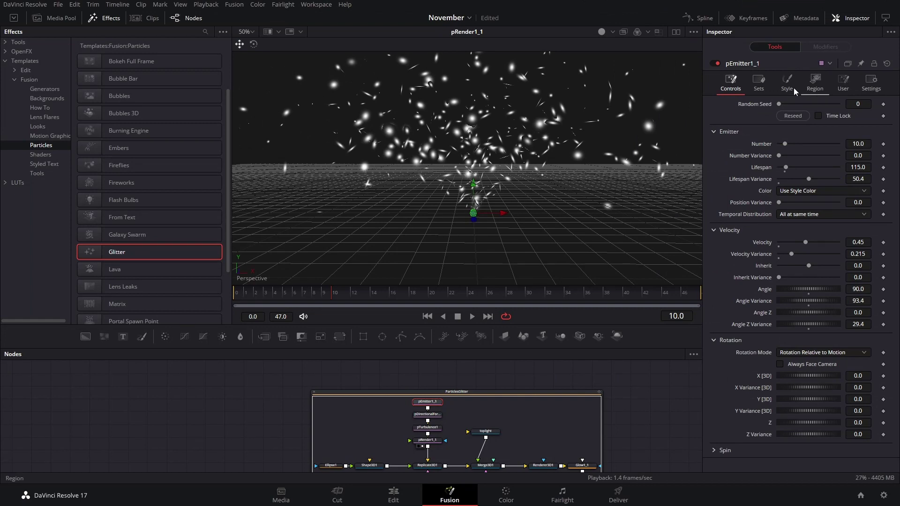
left_click(787, 89)
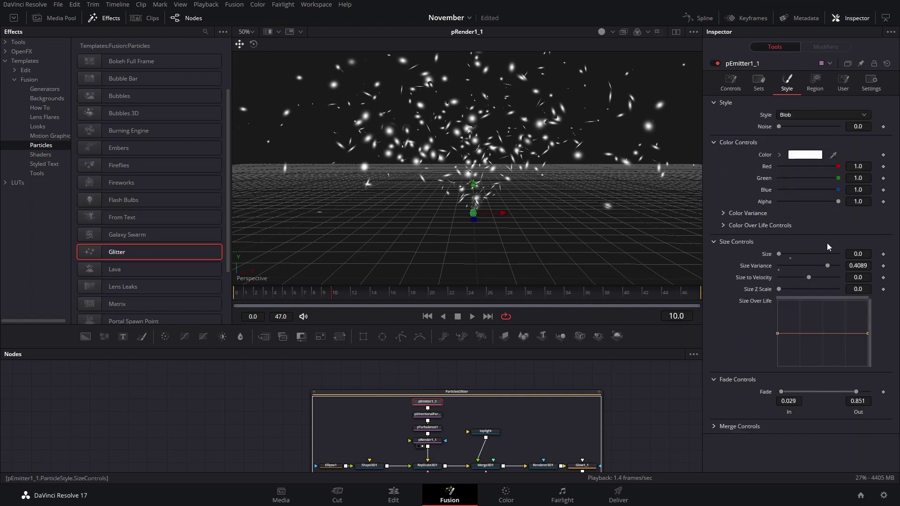
left_click_drag(826, 269, 795, 272)
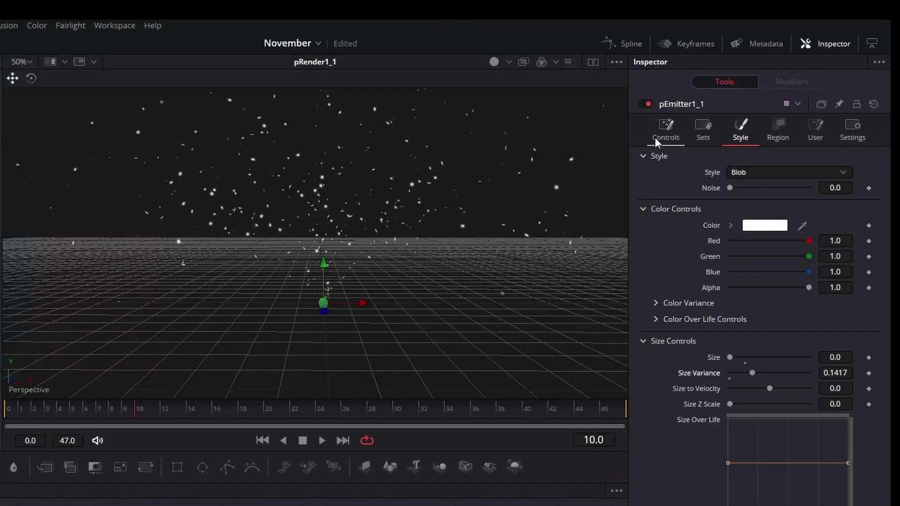
- Keyframe pEmitter1_1's particle number at 10.0 on frame 10 and at 0.0 on frame 12
left_click(655, 142)
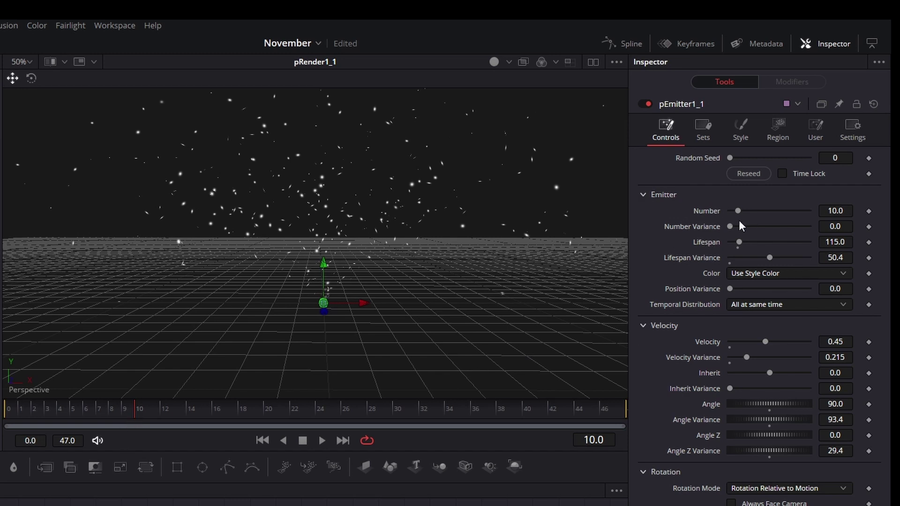
left_click(868, 212)
left_click(164, 412)
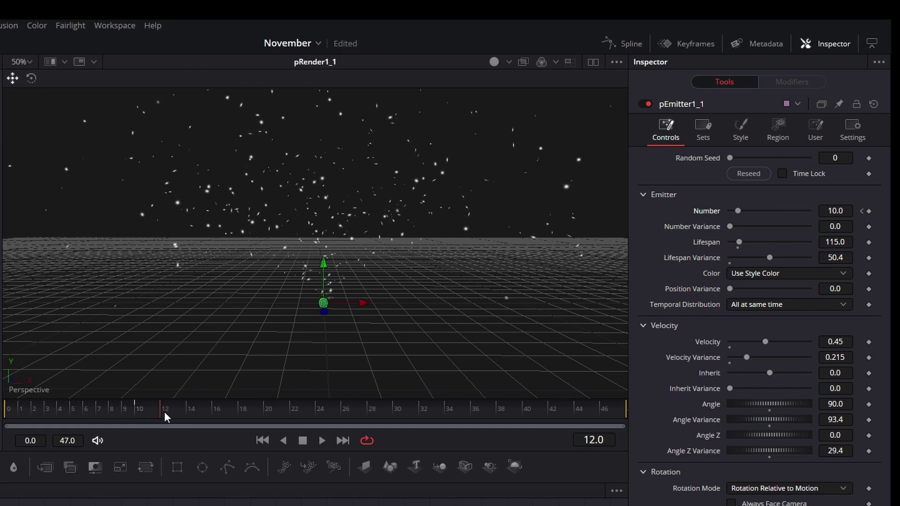
left_click_drag(739, 211, 724, 215)
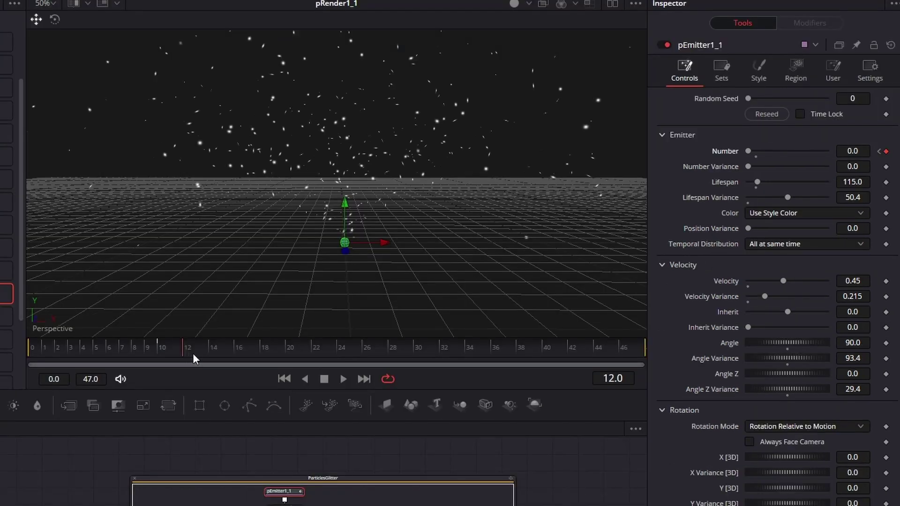
left_click_drag(171, 415, 211, 417)
left_click_drag(232, 355, 184, 358)
- Set pEmitter1_1's lifespan to 35 and its lifespan variance to 15.7
left_click(843, 186)
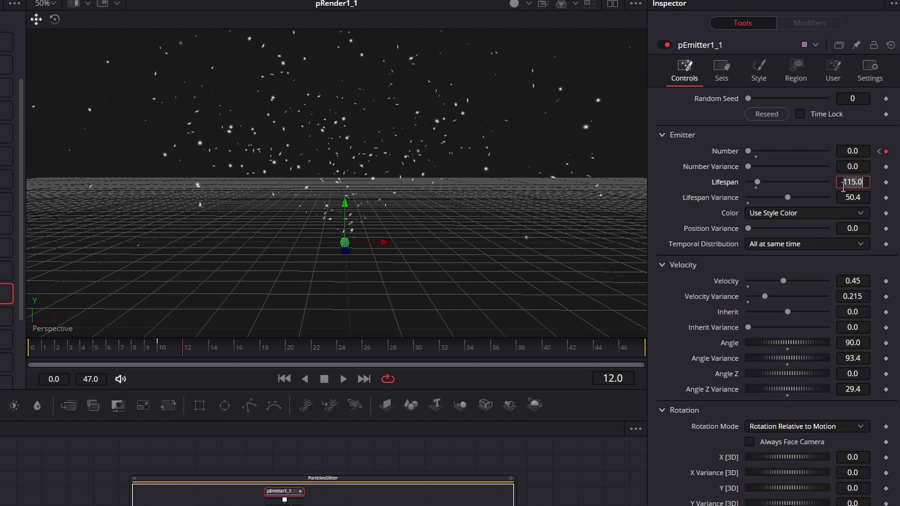
type("35")
key("Tab")
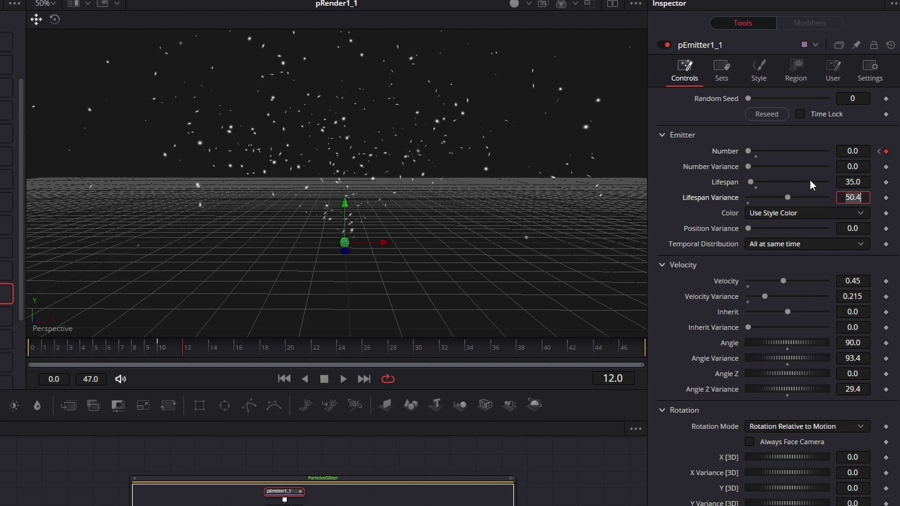
type("15.7")
key("Return")
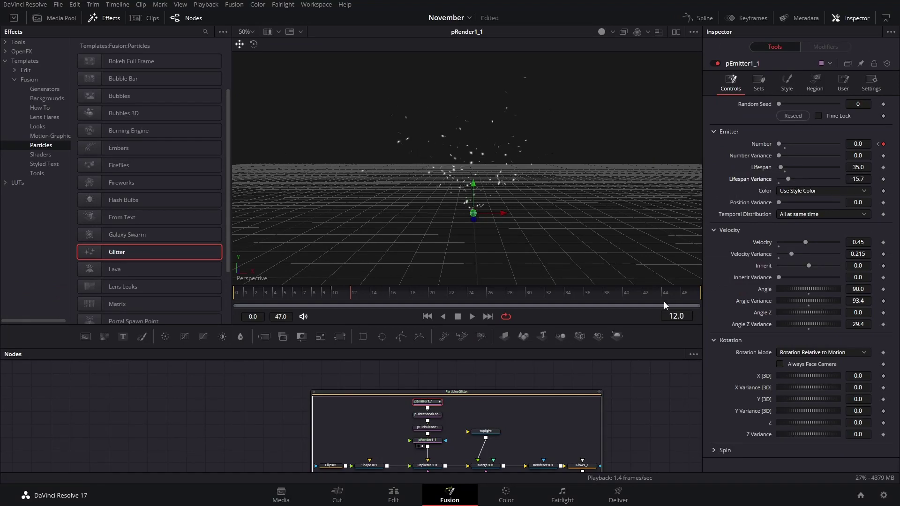
- Go to frame 10 and show Merge2 in the viewer to check the glitter composited over the apple
scroll(502, 375, "down", 3)
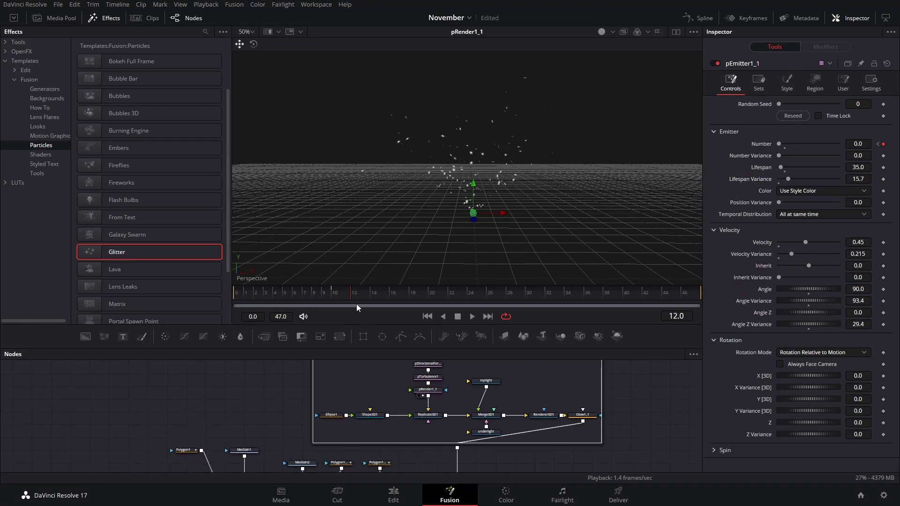
left_click(333, 295)
scroll(637, 438, "down", 5)
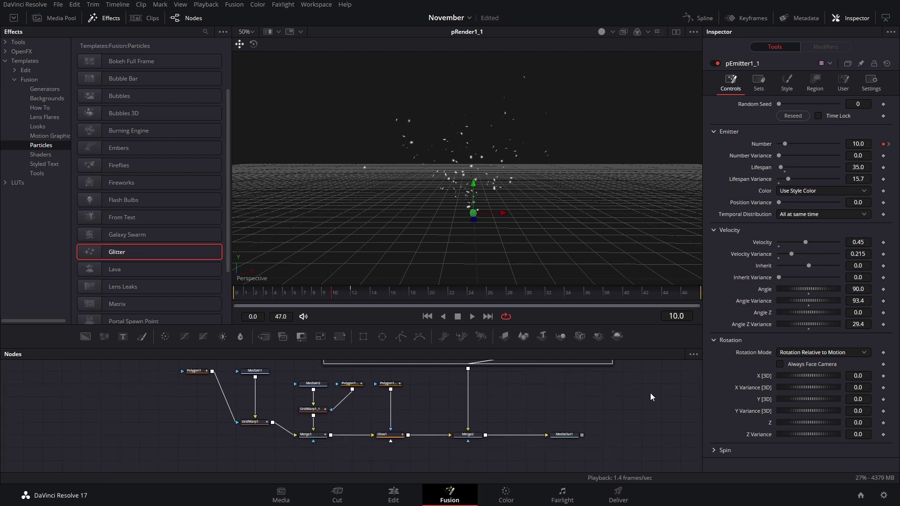
left_click(473, 437)
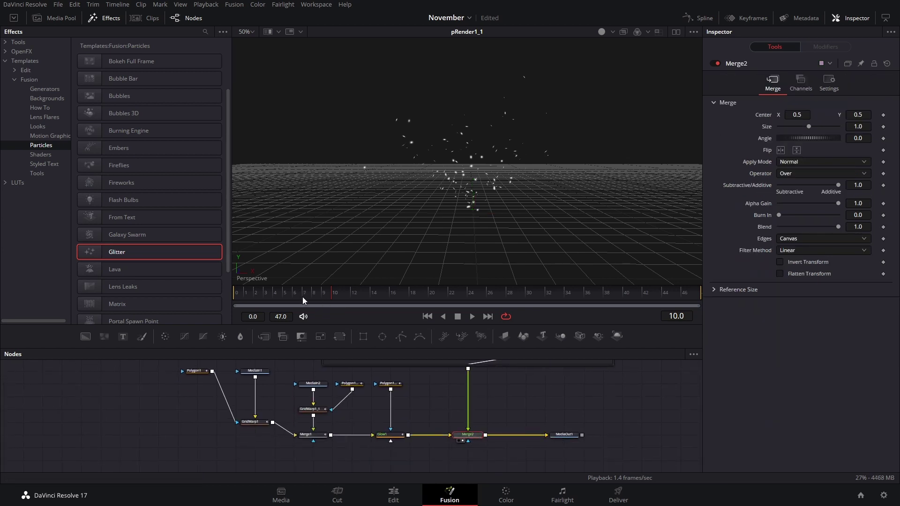
key("1")
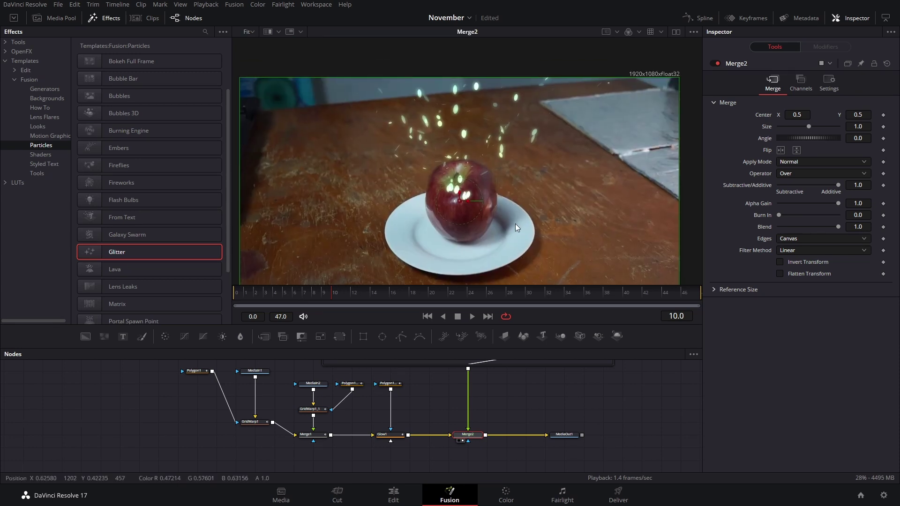
- Keyframe Merge2's blend at 0.0 on frame 8
left_click_drag(516, 224, 516, 229)
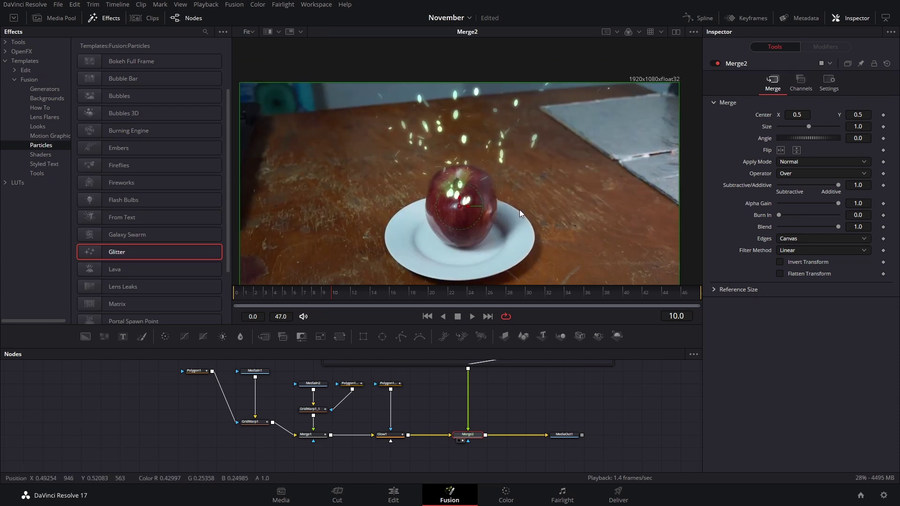
left_click(314, 299)
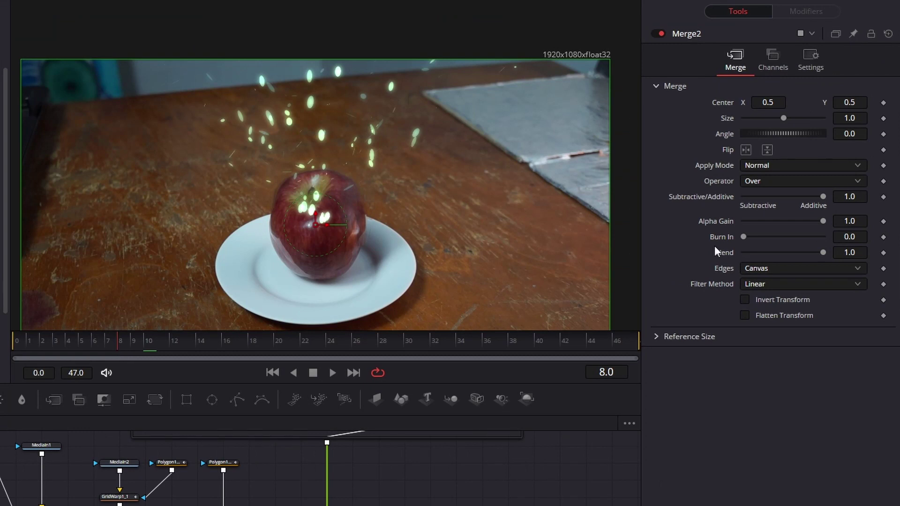
left_click_drag(824, 253, 743, 253)
left_click(883, 253)
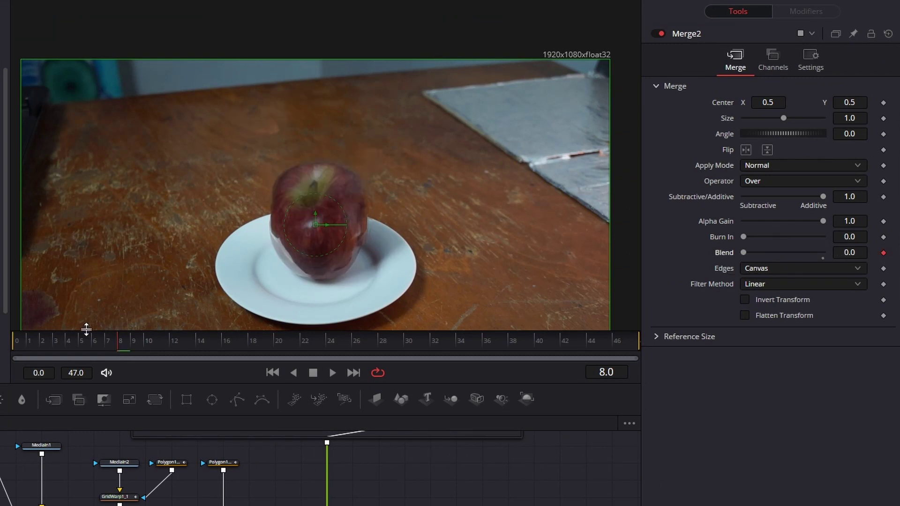
- Keyframe Merge2's blend at 0.984 on frame 10 and at 0.0 on frame 14
left_click(149, 343)
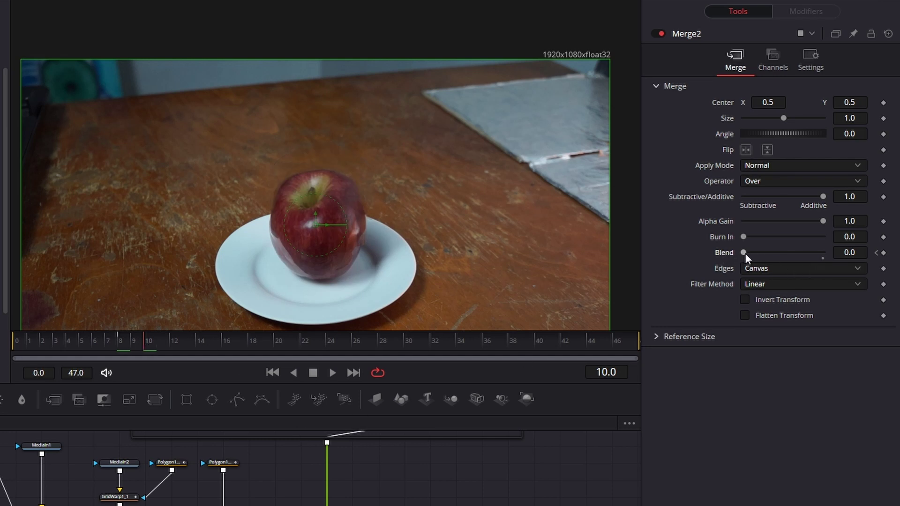
left_click_drag(744, 253, 822, 265)
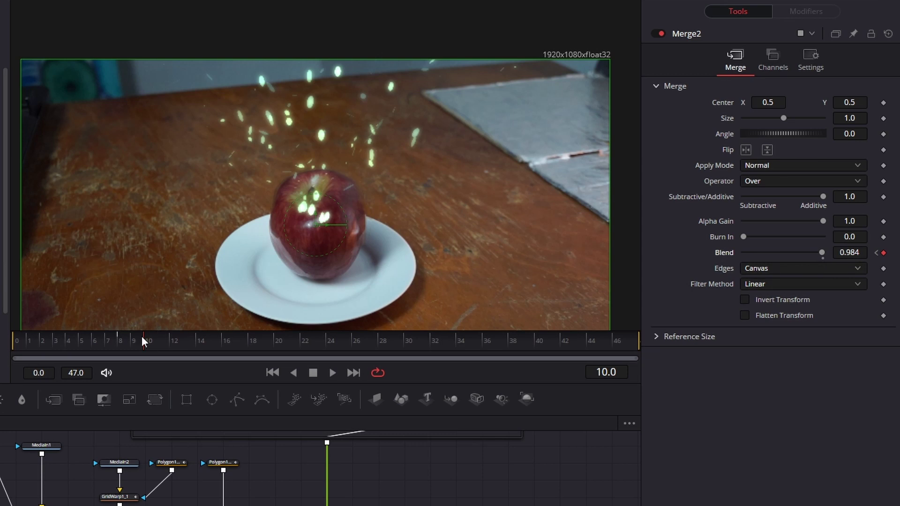
left_click(200, 345)
left_click_drag(823, 253, 737, 265)
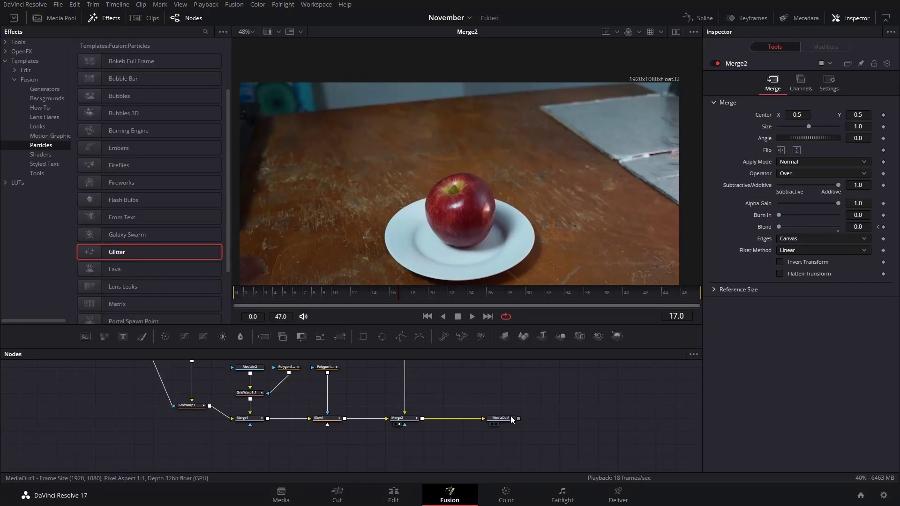
- Move MediaOut1 farther from Merge2 in the node graph and scrub through the finished morph
left_click_drag(510, 419, 604, 417)
left_click_drag(302, 295, 269, 298)
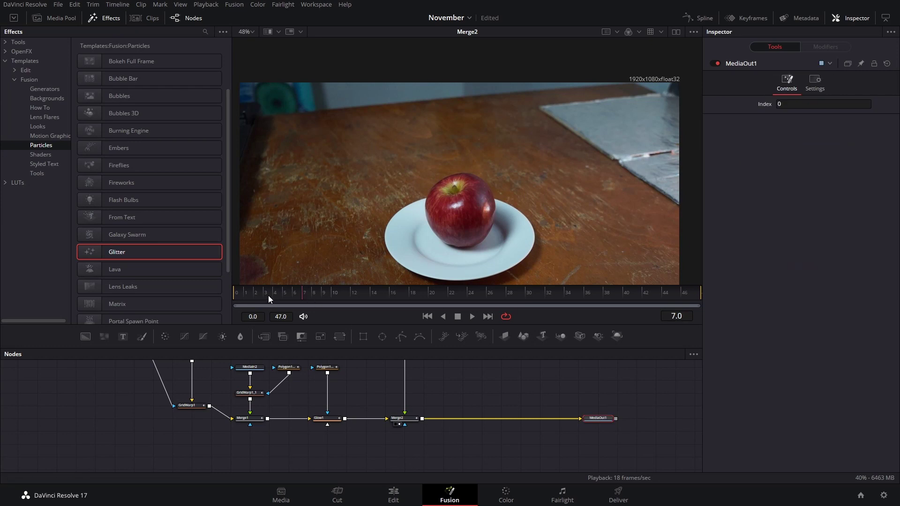
scroll(549, 176, "down", 2)
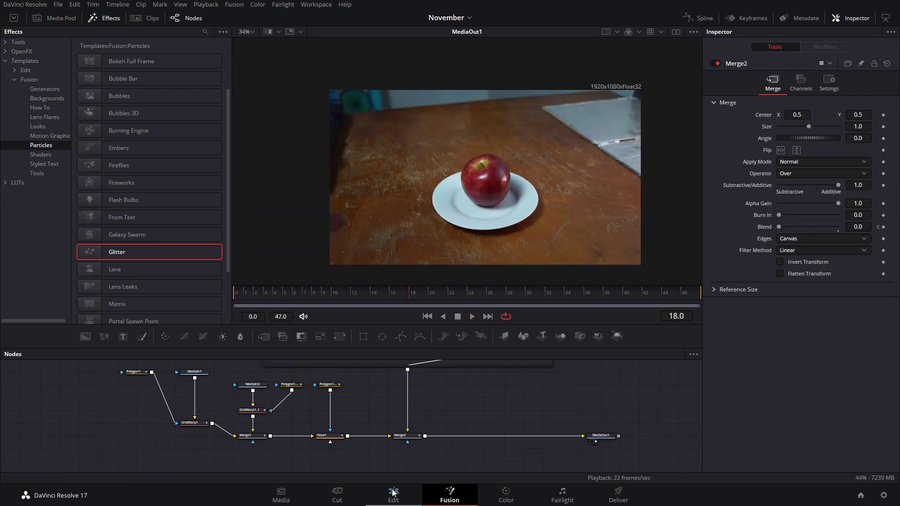
- Switch to the Edit page and add an Adjustment Clip on Video 2, matched to the length of Fusion Clip 1
left_click(393, 492)
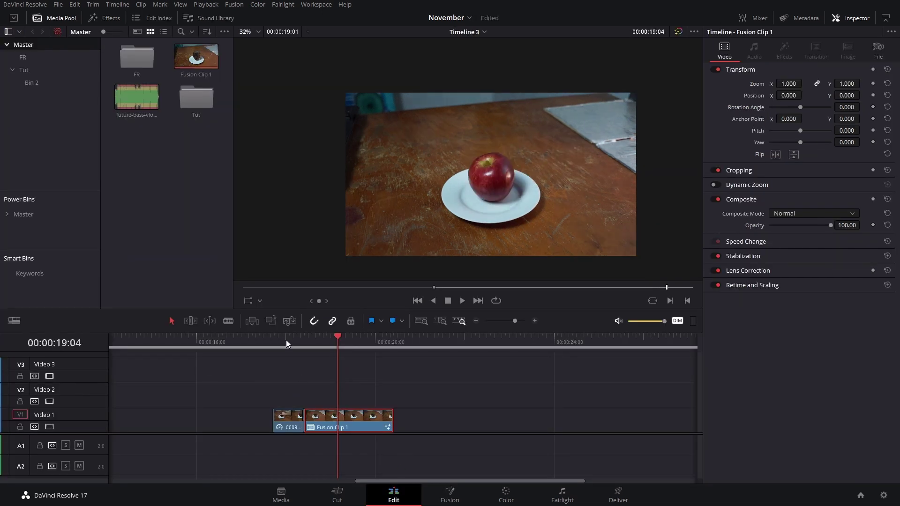
key("ctrl+6")
left_click_drag(111, 90, 308, 390)
key("b")
key("a")
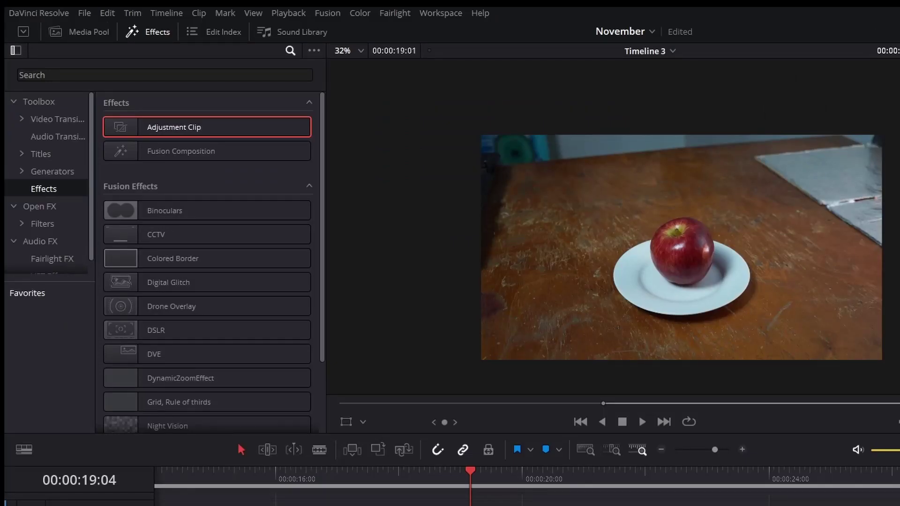
- Search the Open FX effects for "sha" and apply Camera Shake to the adjustment clip
left_click(41, 207)
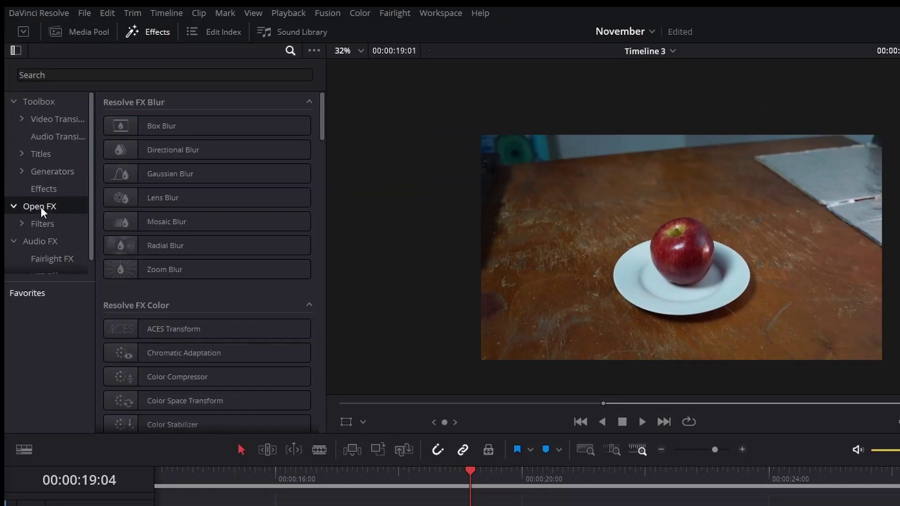
left_click(113, 75)
type("sha")
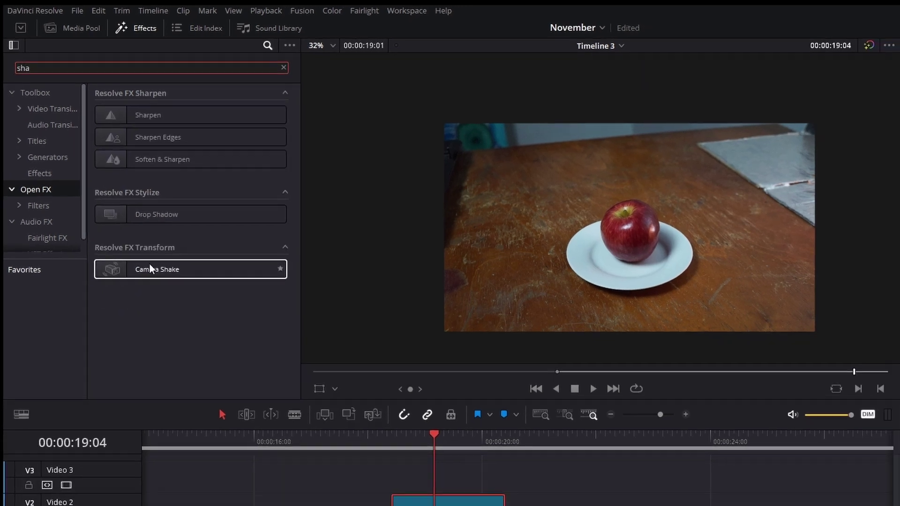
left_click_drag(171, 292, 233, 306)
left_click_drag(178, 233, 361, 415)
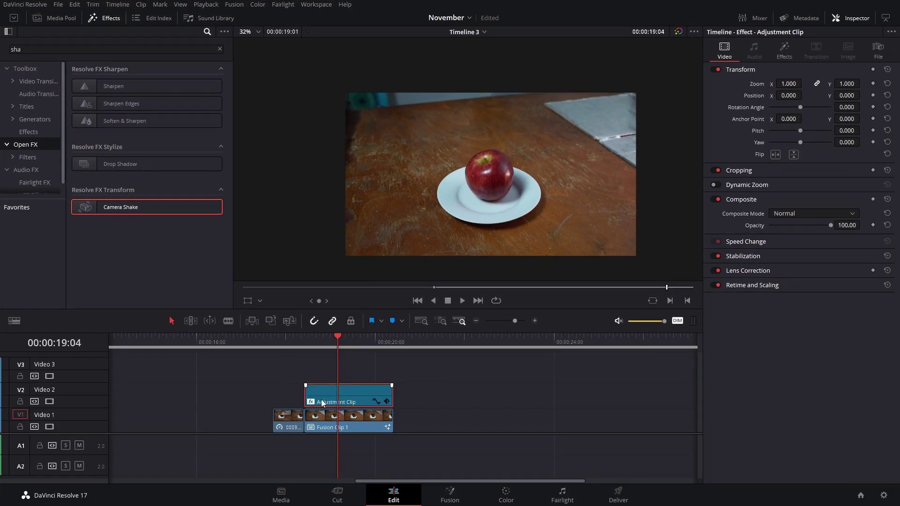
- Set Camera Shake's speed scale to 0.158 and tilt amplitude to 0.248, and scrub the shot to check the movement
left_click(784, 49)
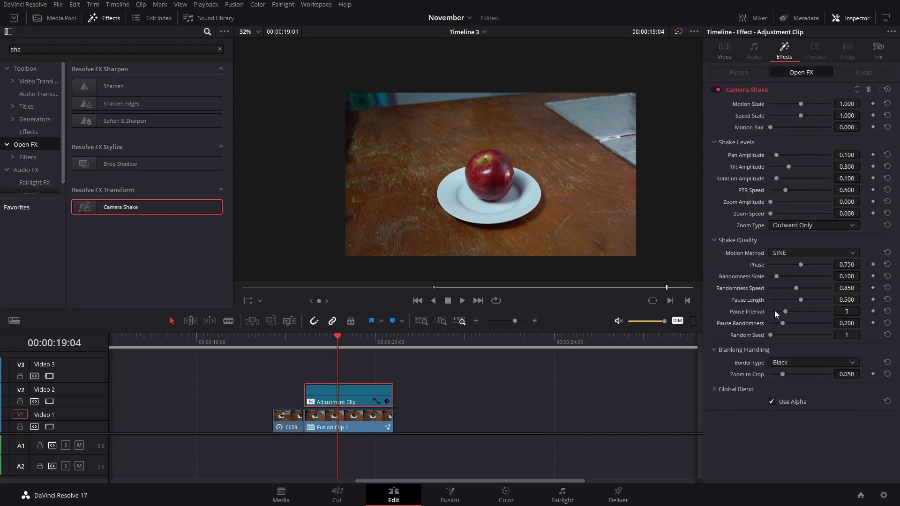
left_click_drag(801, 117, 773, 120)
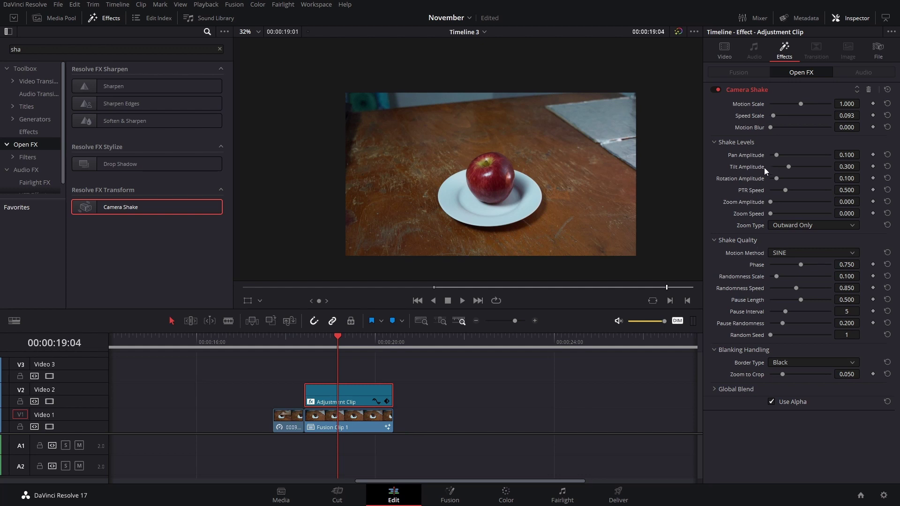
left_click(786, 167)
left_click_drag(314, 348, 310, 352)
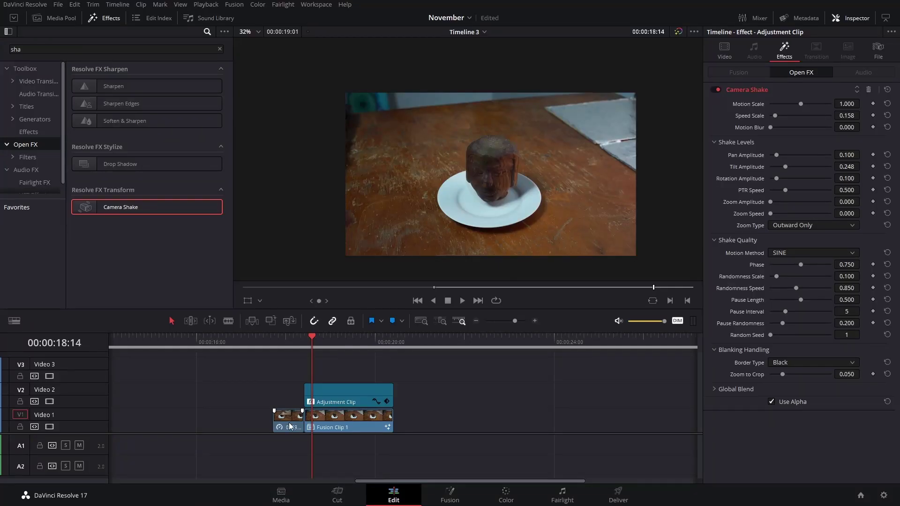
- Place a copy of the short 00090.MTS clip after Fusion Clip 1 on Video 1 and move the adjustment clip above it
left_click(337, 424)
left_click(281, 426)
left_click_drag(287, 426, 449, 425)
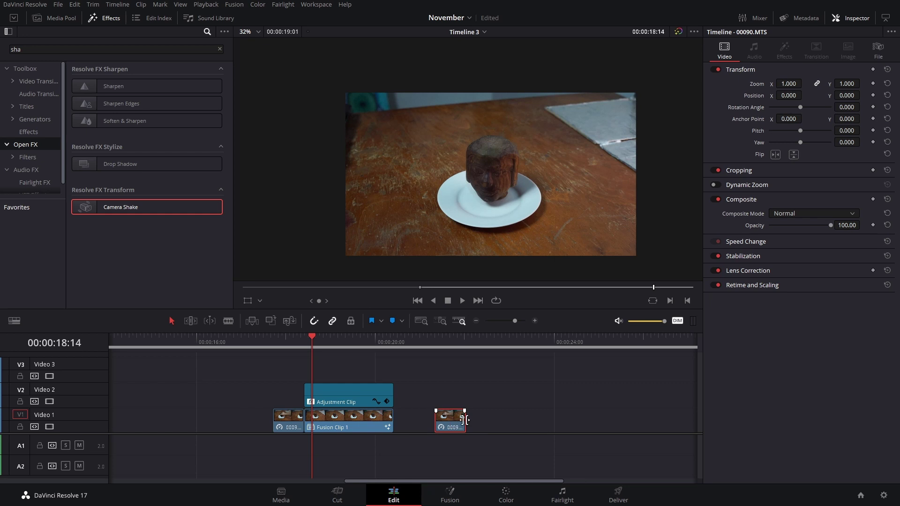
left_click_drag(352, 394, 482, 394)
- Play the shake over the copied clip and set Camera Shake's speed scale to 0.186 and pan amplitude to 0.132
left_click_drag(467, 345, 437, 342)
key("space")
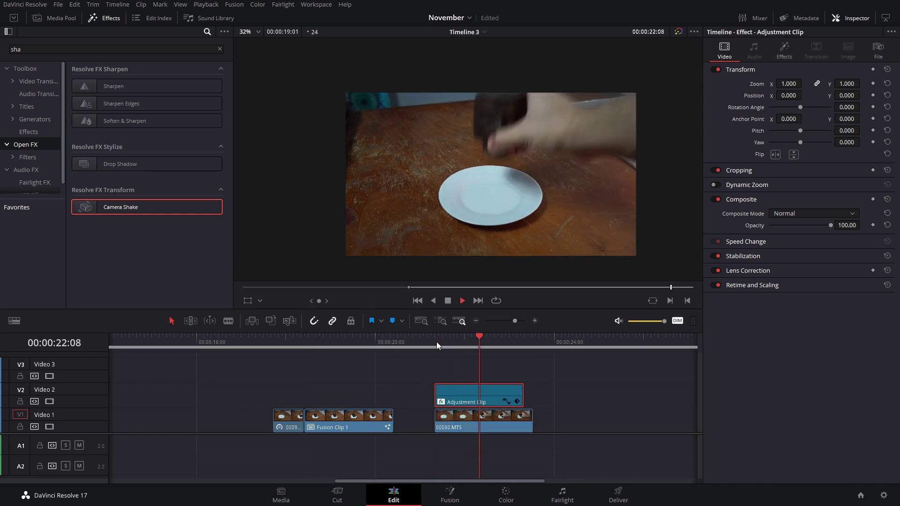
key("space")
mouse_move(458, 346)
left_mouse_down()
mouse_move(521, 352)
mouse_move(471, 350)
left_mouse_up()
left_click(784, 50)
left_click_drag(775, 115, 776, 116)
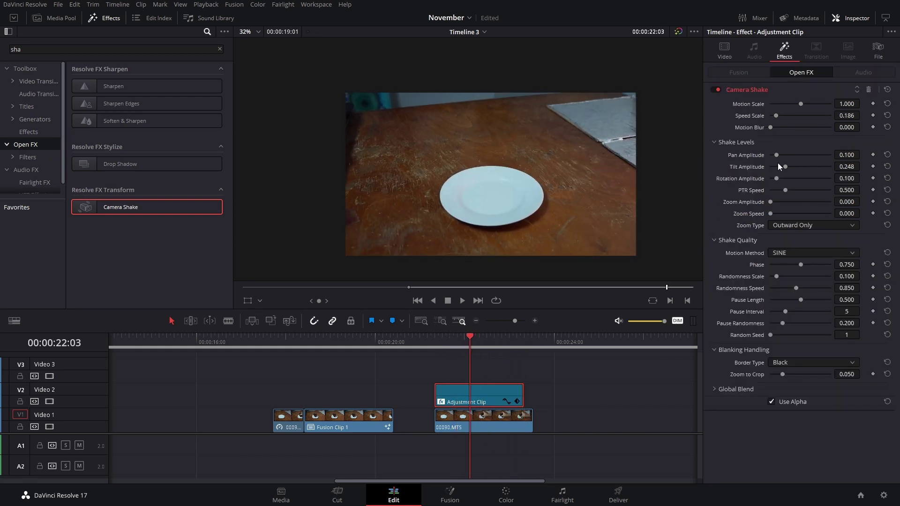
left_click_drag(776, 155, 778, 155)
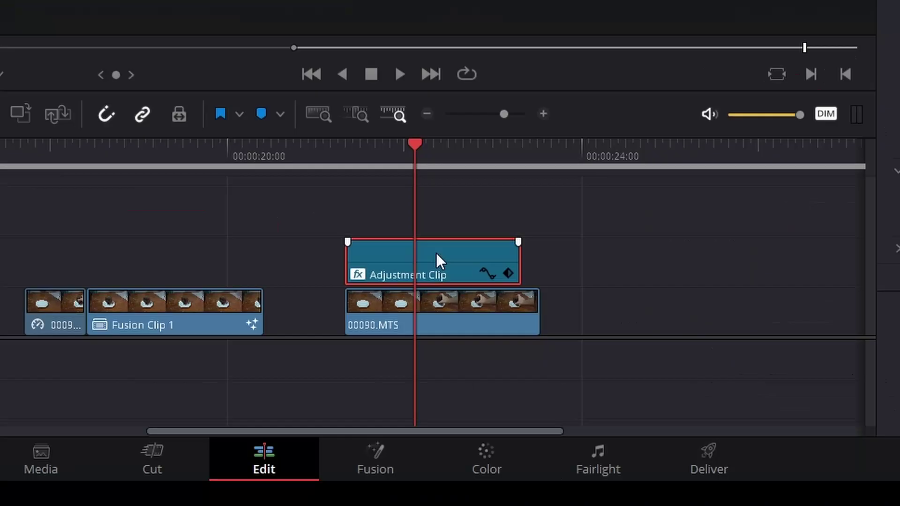
- Move the adjustment clip back above Fusion Clip 1 and disable the copied 00090.MTS clip
left_click_drag(436, 257, 195, 275)
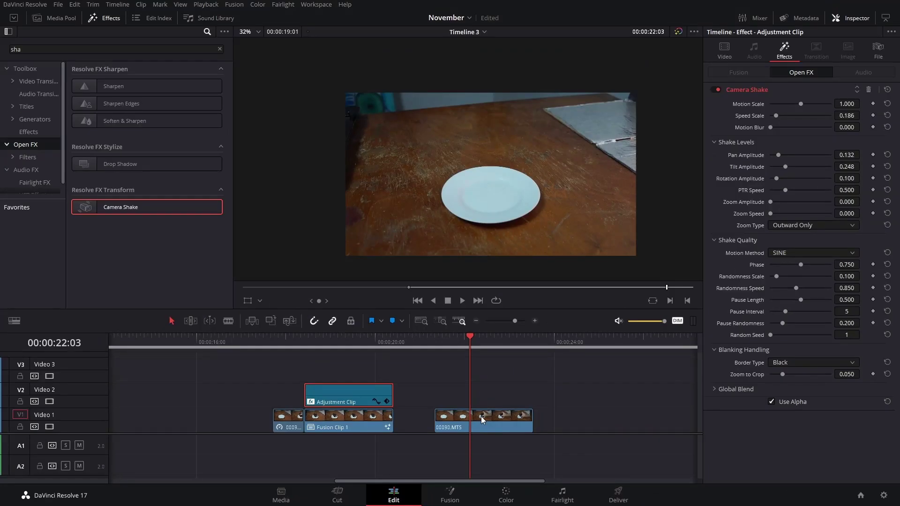
left_click(603, 361)
key("d")
- Combine the adjustment clip and Fusion Clip 1 into a new compound clip named Morphing
left_click_drag(402, 375, 331, 425)
right_click(331, 422)
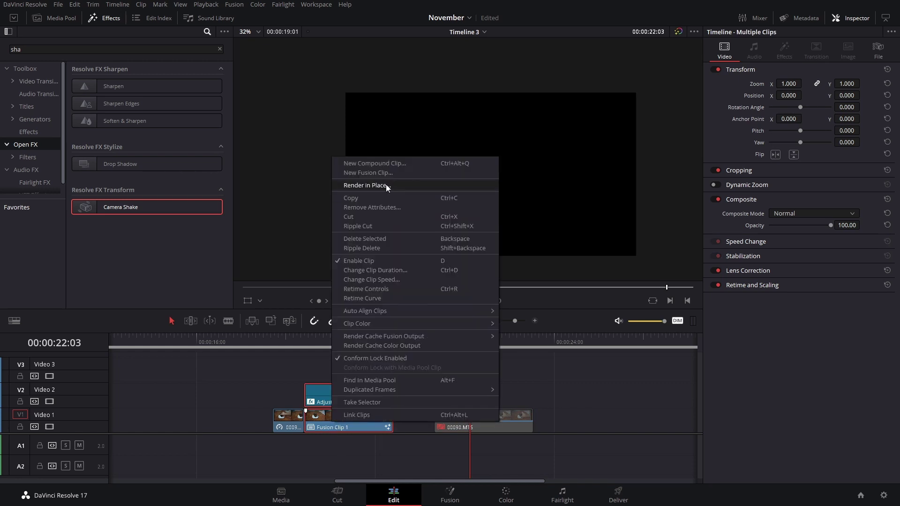
left_click(396, 163)
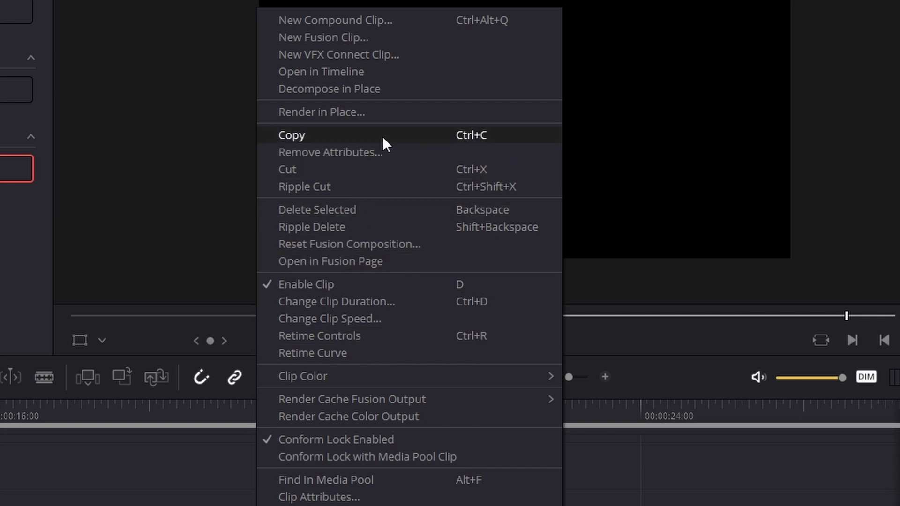
- Render the Morphing clip in place as MP4 with the H.264 codec and go to 00:00:19:08 to check it
left_click(386, 112)
left_click(417, 133)
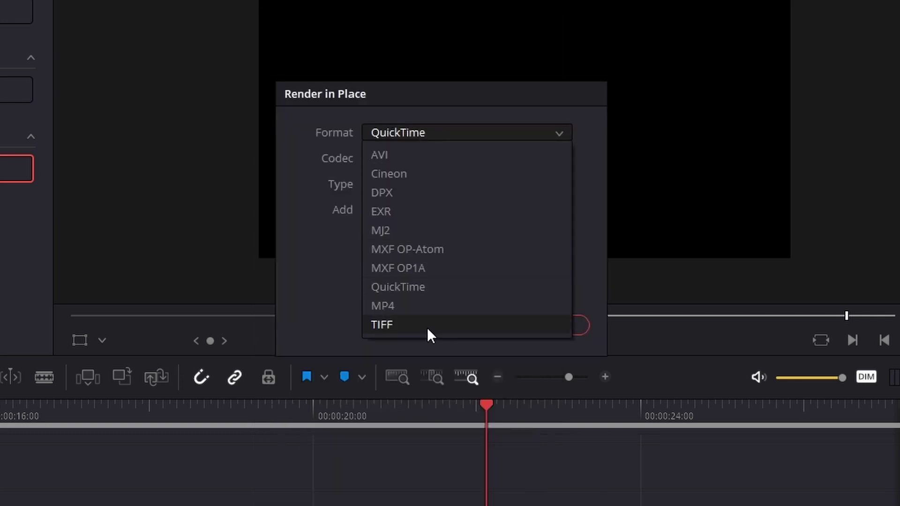
left_click(425, 307)
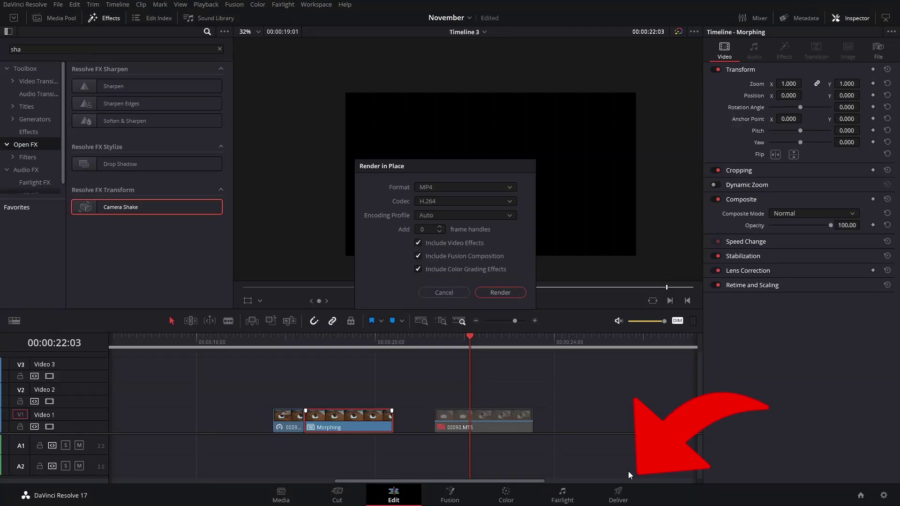
left_click(489, 294)
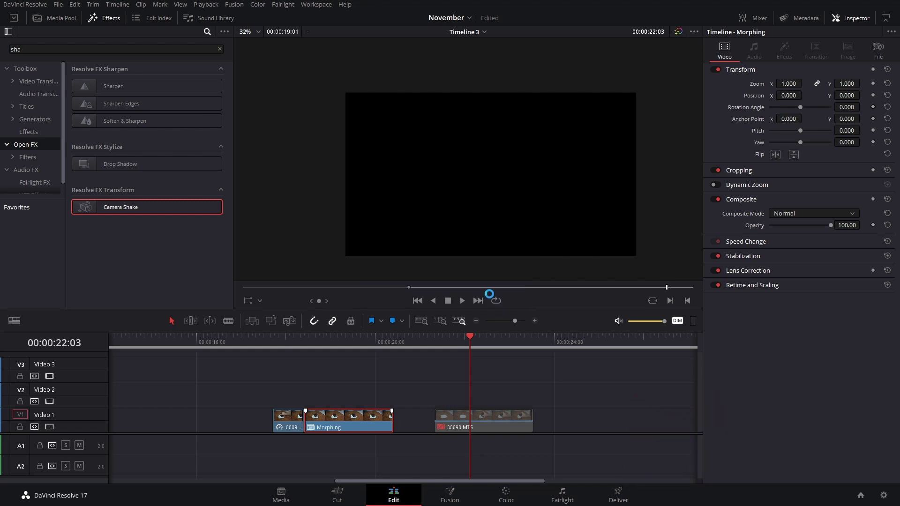
left_click(345, 338)
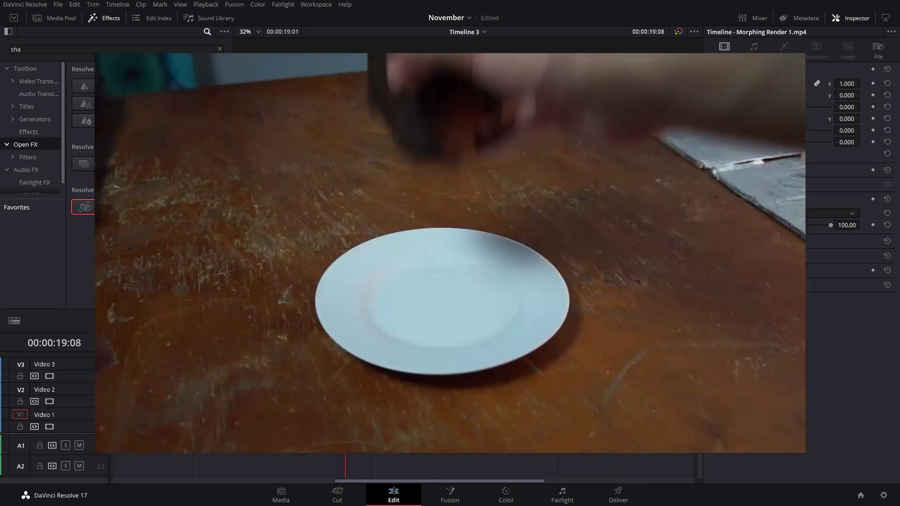